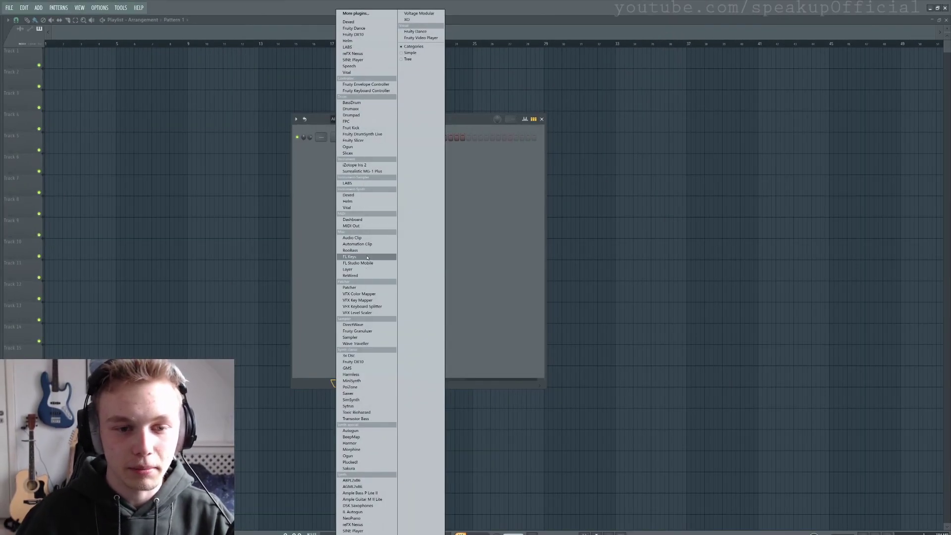
# Add a Layer channel to the channel rack and try out a test note in its piano roll.
pyautogui.click(367, 269)
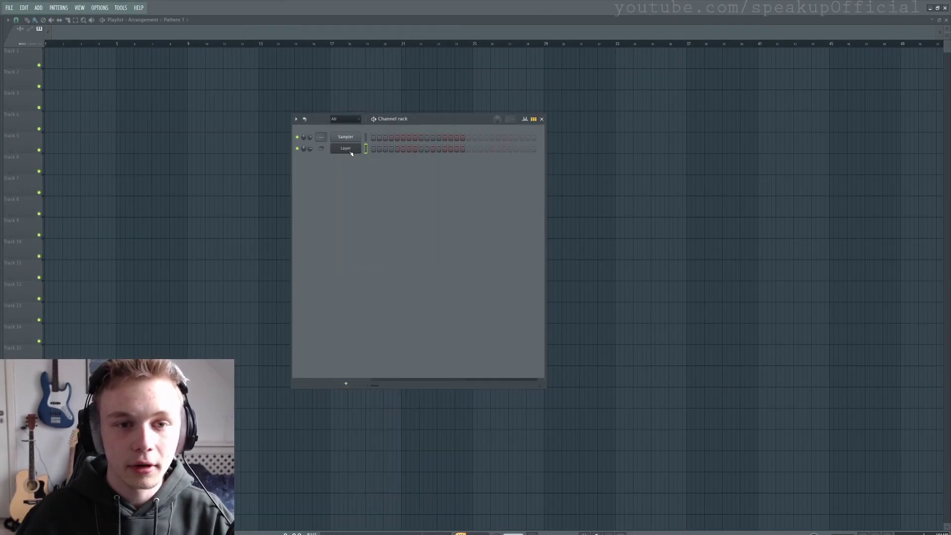
pyautogui.rightClick(351, 151)
pyautogui.click(381, 147)
pyautogui.click(440, 239)
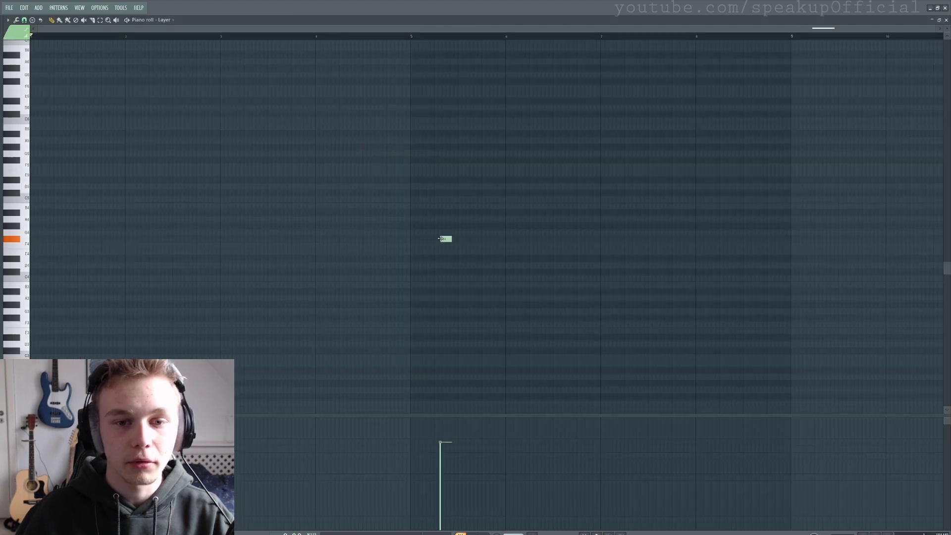
pyautogui.moveTo(440, 239); pyautogui.dragTo(191, 173)
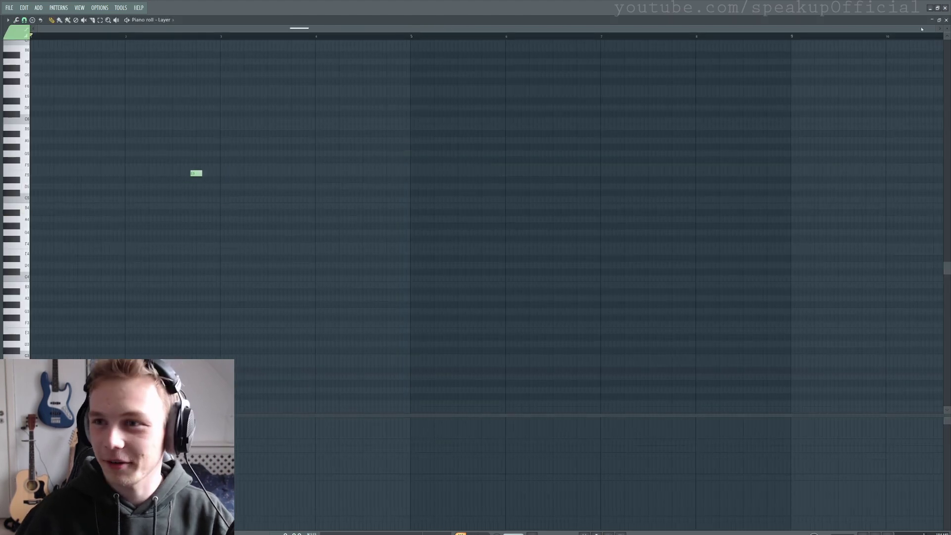
pyautogui.click(946, 20)
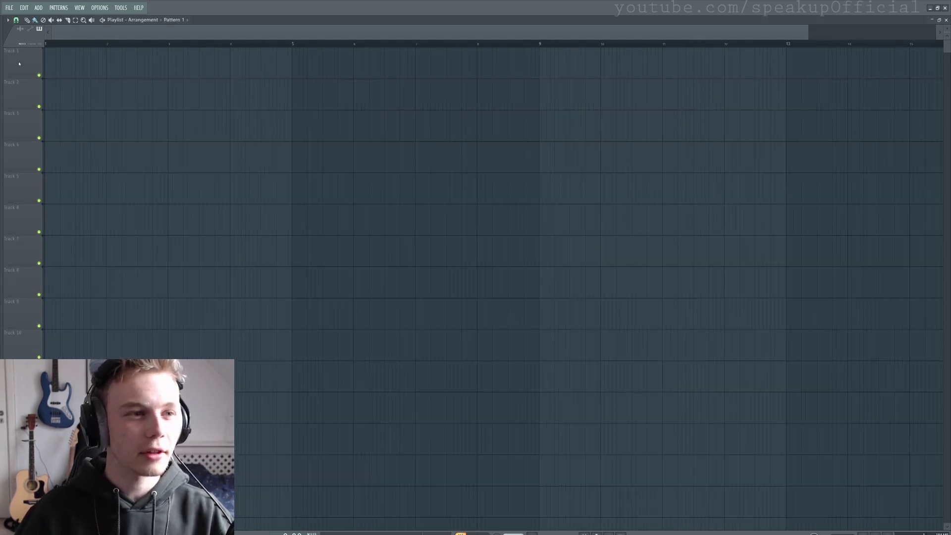
# Turn playlist Track 1 into an instrument track that uses Vital.
pyautogui.rightClick(19, 63)
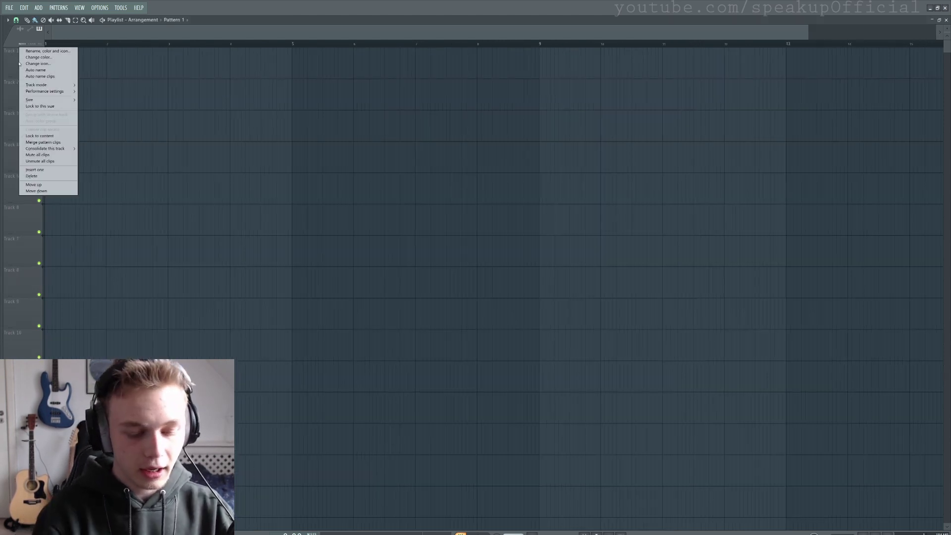
pyautogui.press('t')
pyautogui.press('i')
pyautogui.press('l')
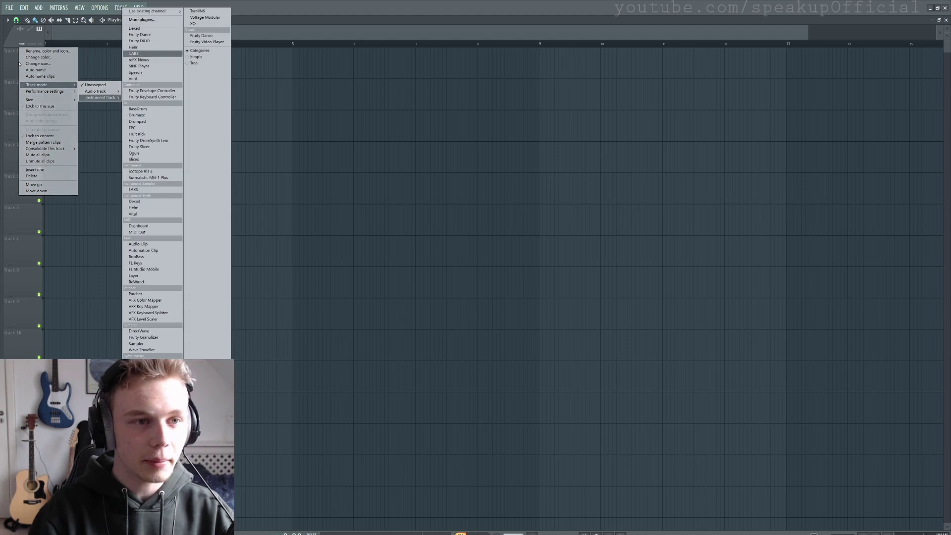
pyautogui.press('v')
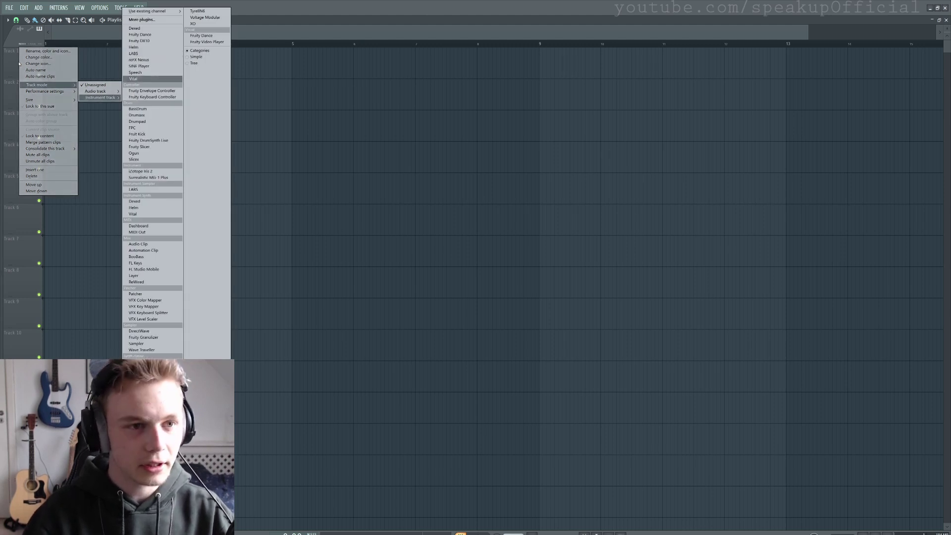
pyautogui.press('Return')
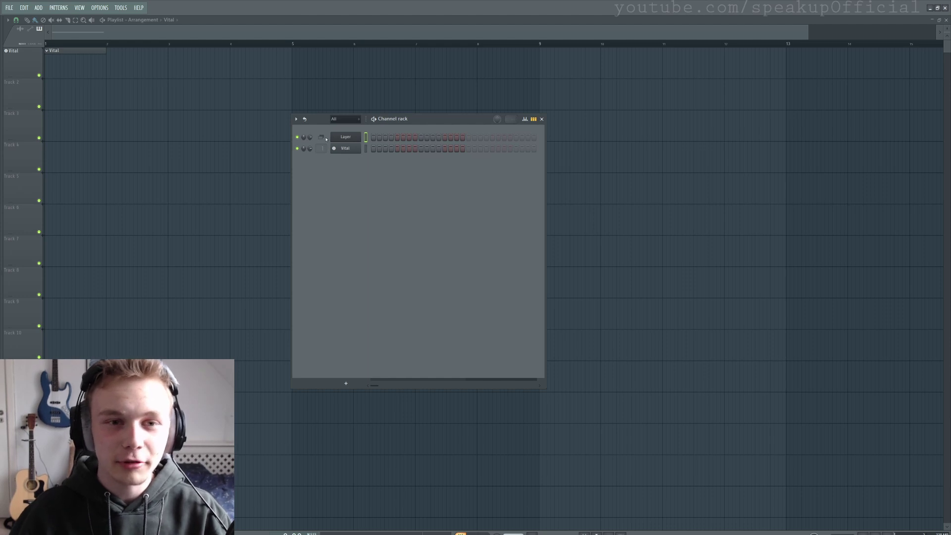
# Assign the Vital channel as the child of the Layer channel.
pyautogui.click(348, 139)
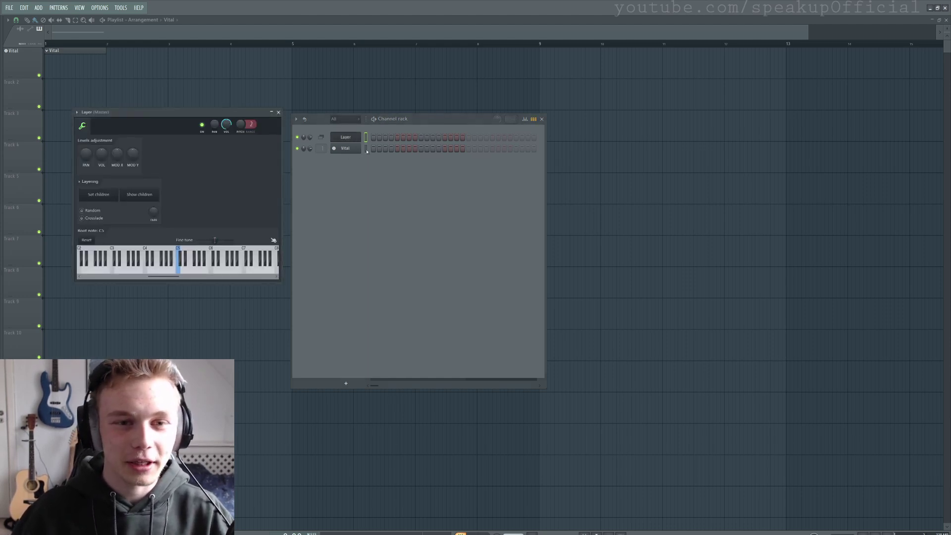
pyautogui.click(366, 150)
pyautogui.click(106, 195)
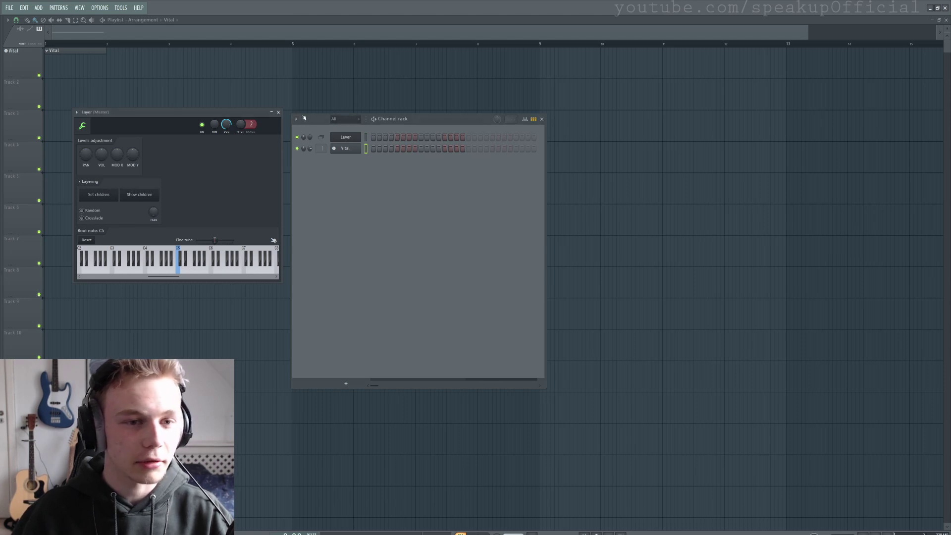
pyautogui.click(279, 113)
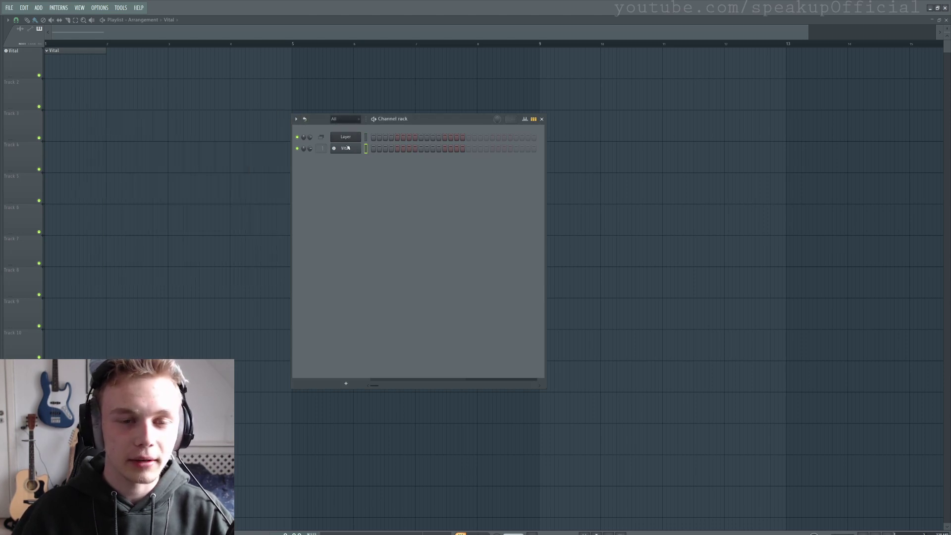
# Open the Layer channel's piano roll, audition a test note at several pitches and delete it.
pyautogui.rightClick(347, 139)
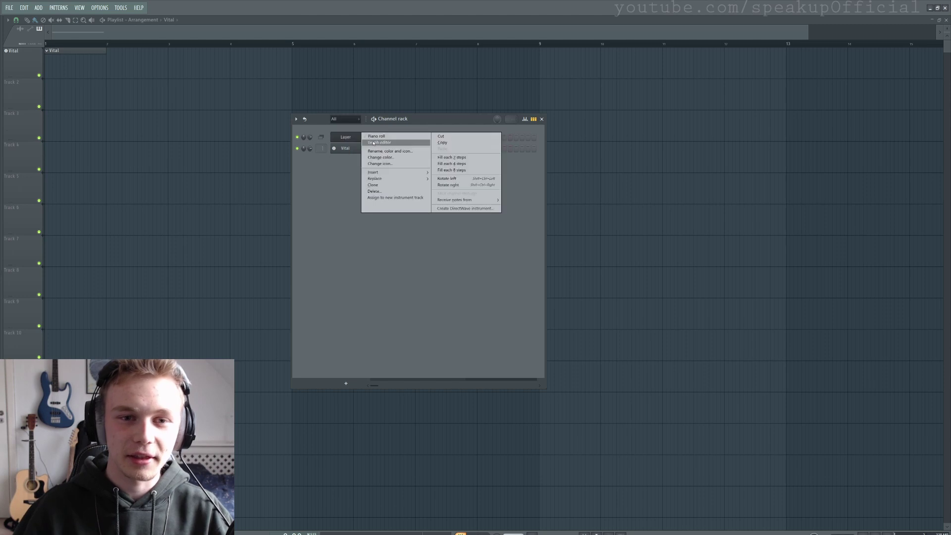
pyautogui.click(376, 138)
pyautogui.click(211, 240)
pyautogui.moveTo(210, 242); pyautogui.dragTo(187, 161)
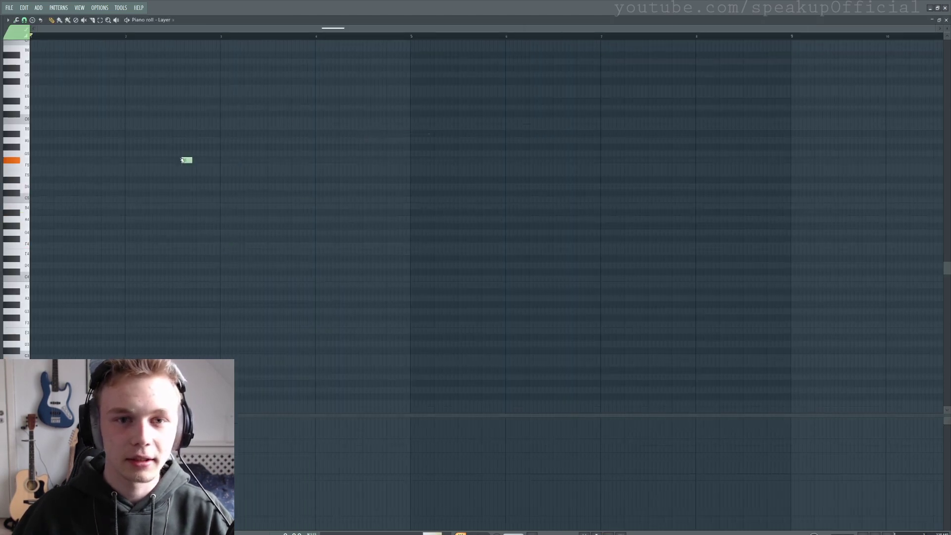
pyautogui.rightClick(187, 161)
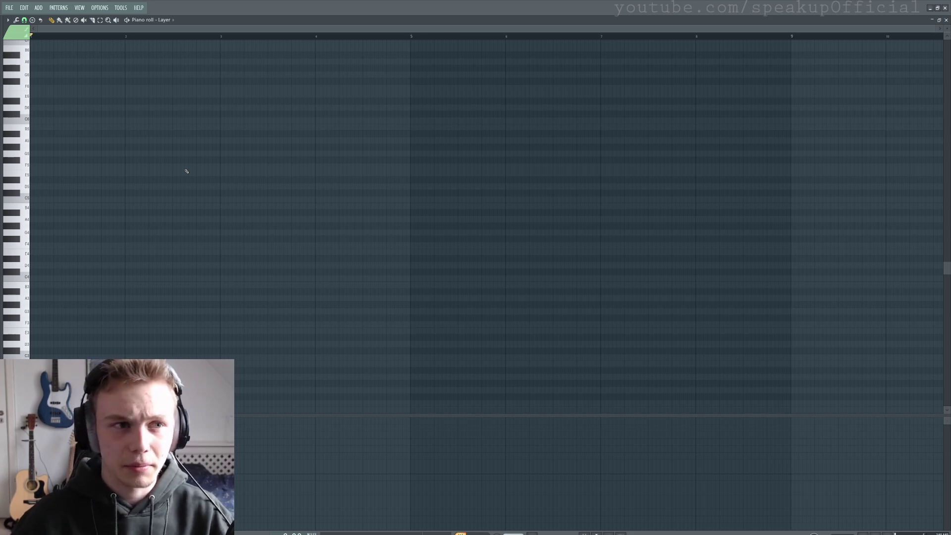
# Play back the four-bar chord progression in the Layer piano roll.
pyautogui.scroll(-2, 249, 211)
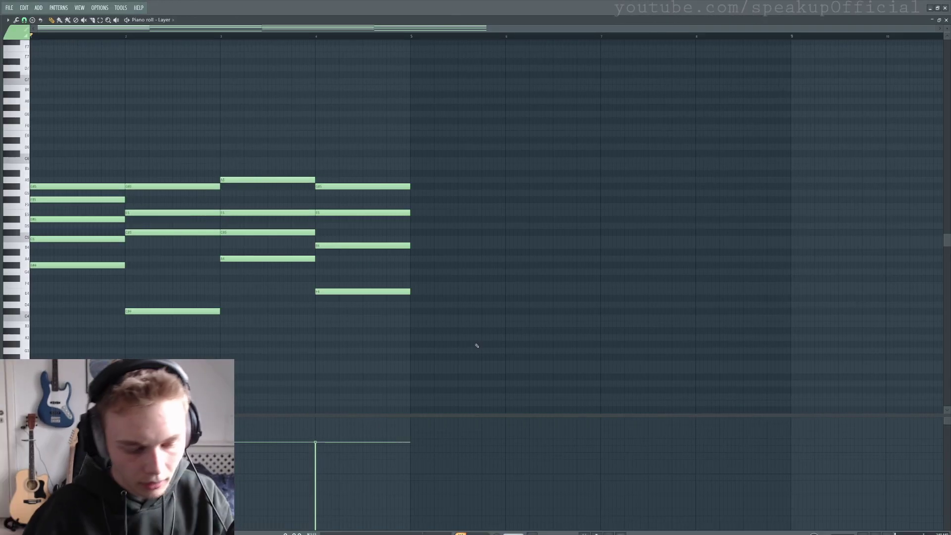
pyautogui.scroll(2, 87, 350)
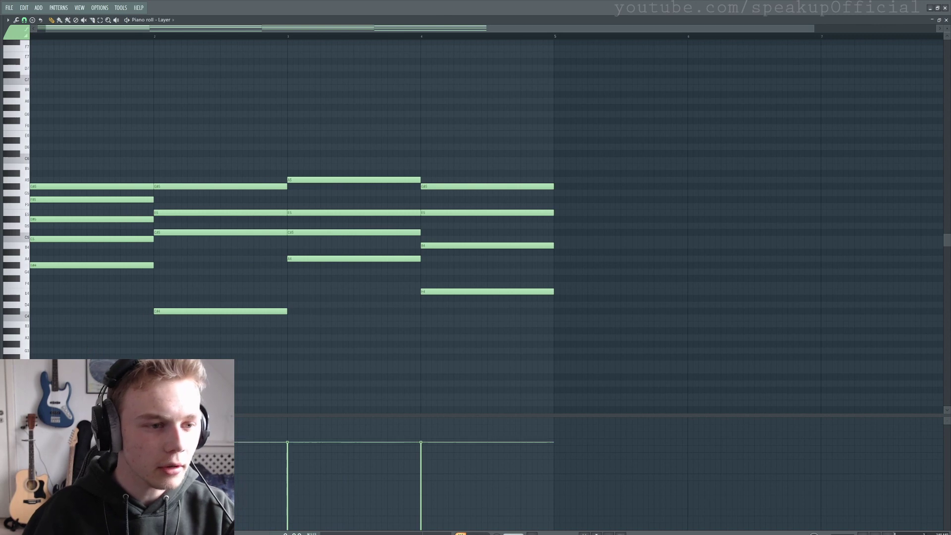
pyautogui.scroll(-1, 299, 360)
pyautogui.press('space')
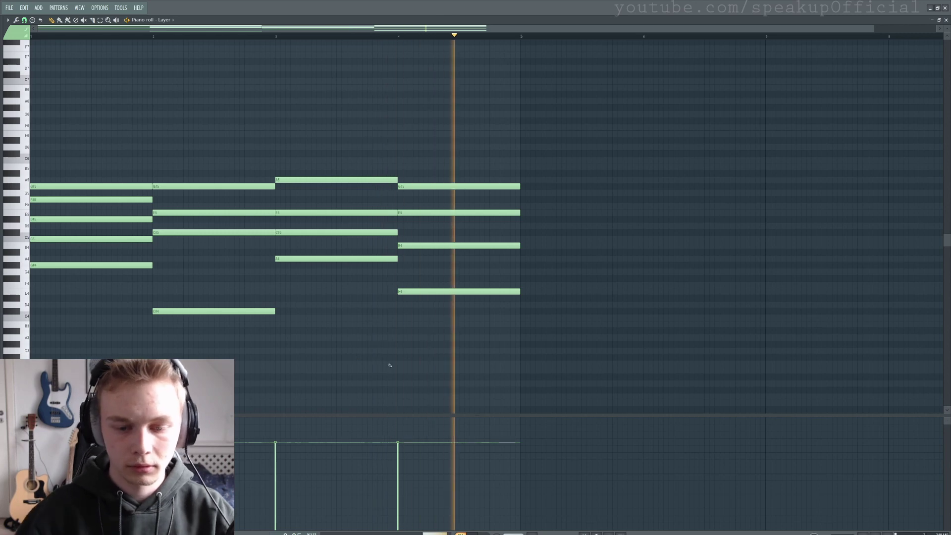
pyautogui.press('space')
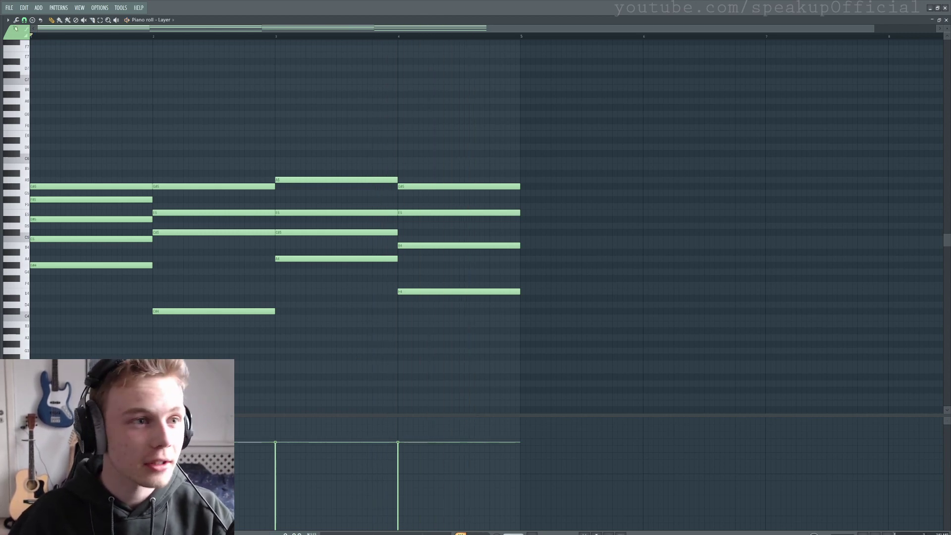
# Chop all the chord notes with the Chop tool, using the Default pattern.
pyautogui.click(8, 20)
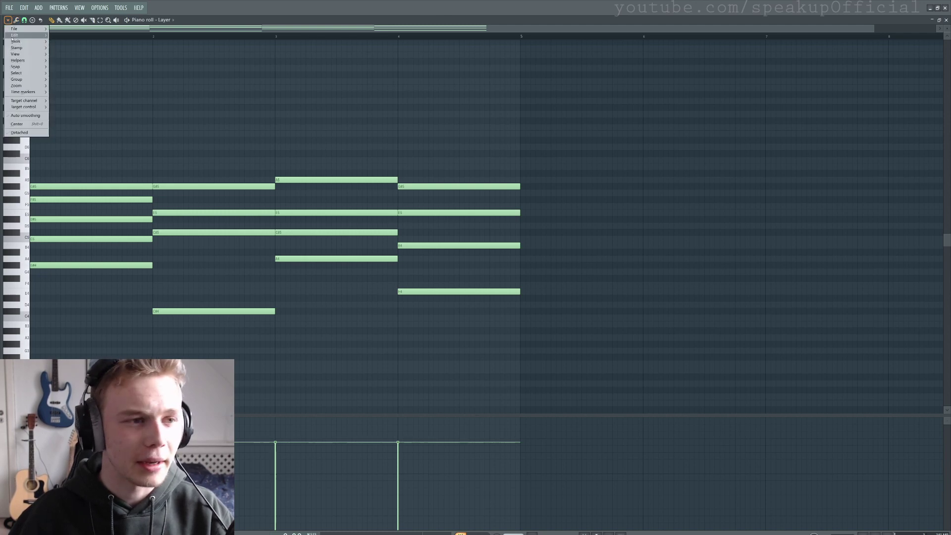
pyautogui.moveTo(47, 41)
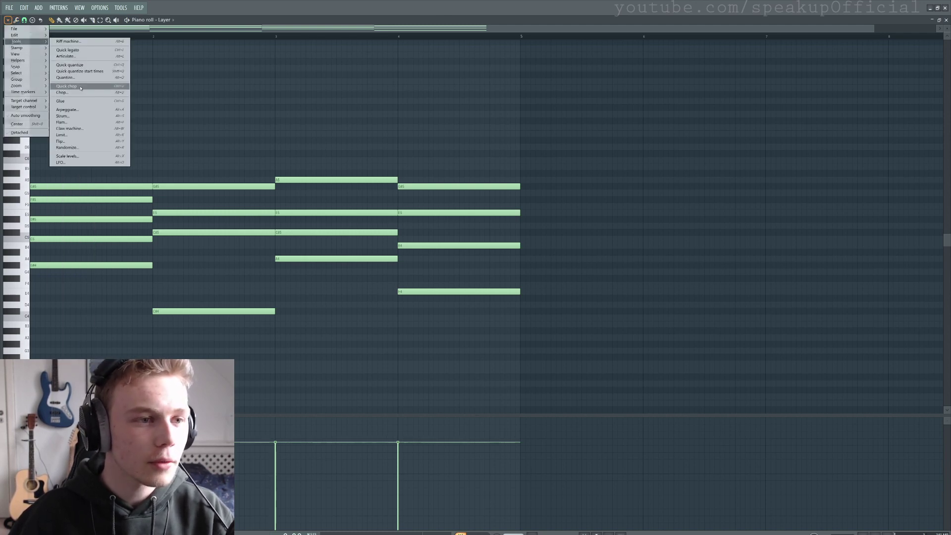
pyautogui.click(62, 92)
pyautogui.press('space')
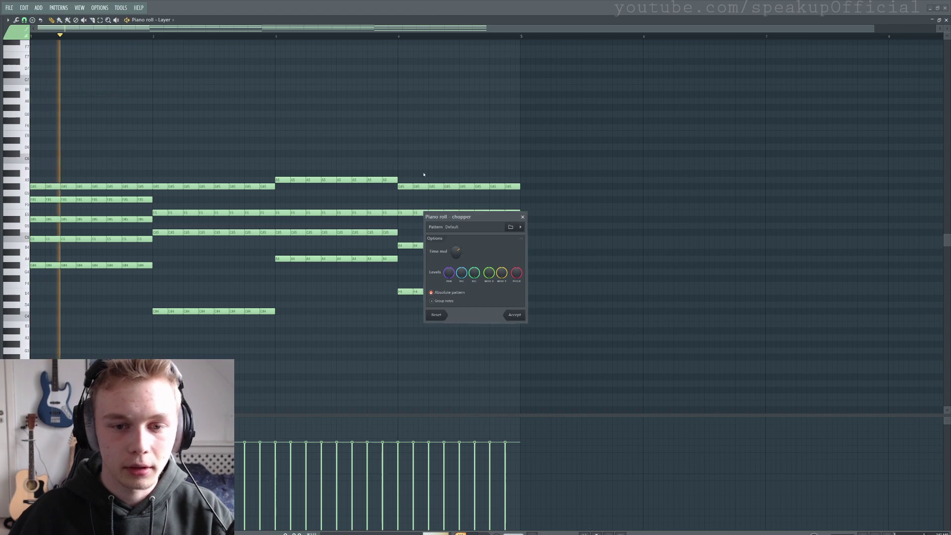
pyautogui.press('space')
pyautogui.click(514, 315)
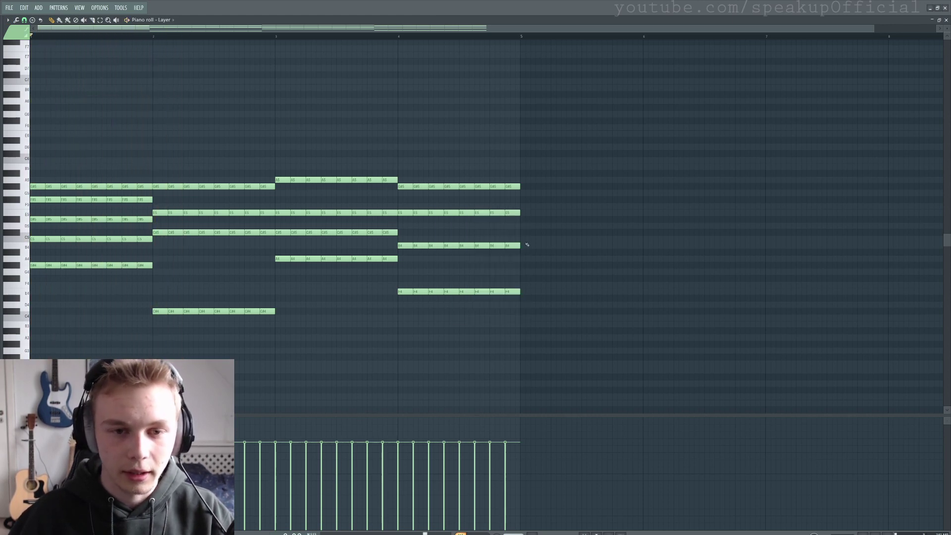
# Select all the chopped chord notes, shorten them to leave small gaps between hits, and audition the result.
pyautogui.moveTo(574, 105); pyautogui.dragTo(34, 379)
pyautogui.scroll(5, 271, 311)
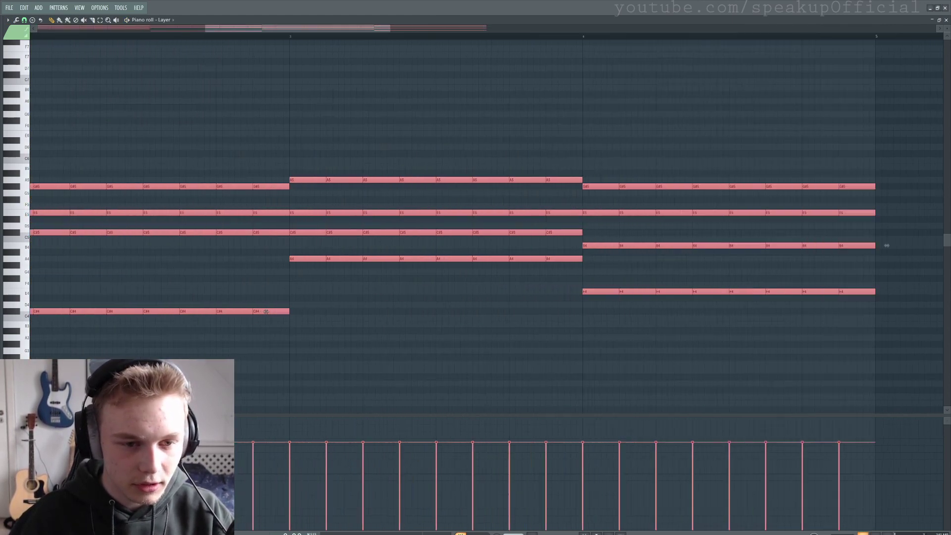
pyautogui.moveTo(315, 311); pyautogui.dragTo(299, 313)
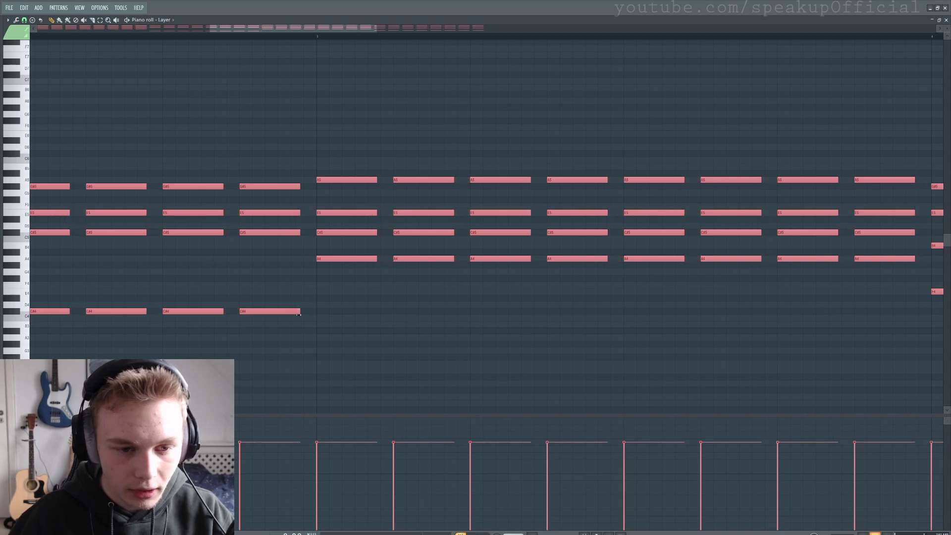
pyautogui.scroll(-5, 248, 322)
pyautogui.press('space')
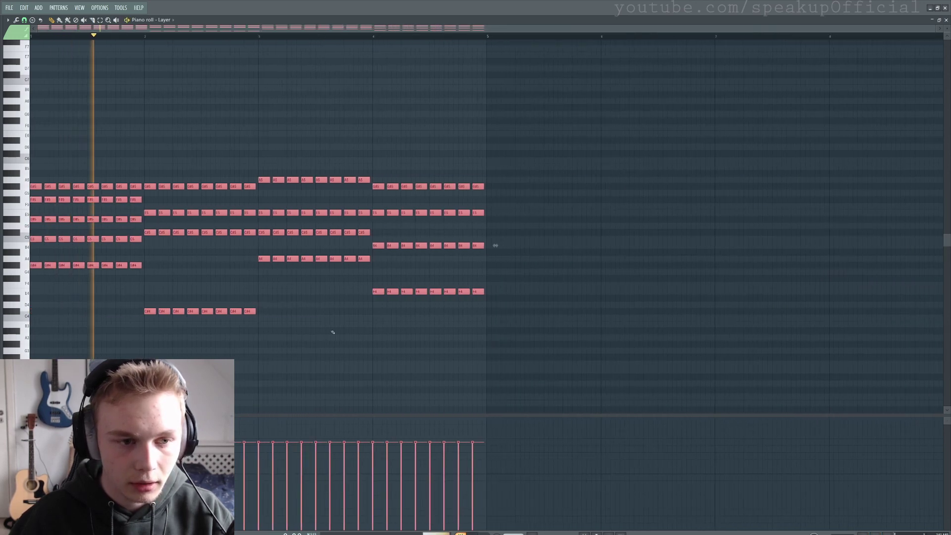
pyautogui.scroll(-1, 224, 354)
pyautogui.keyDown('ctrl'); pyautogui.click(309, 340); pyautogui.keyUp('ctrl')
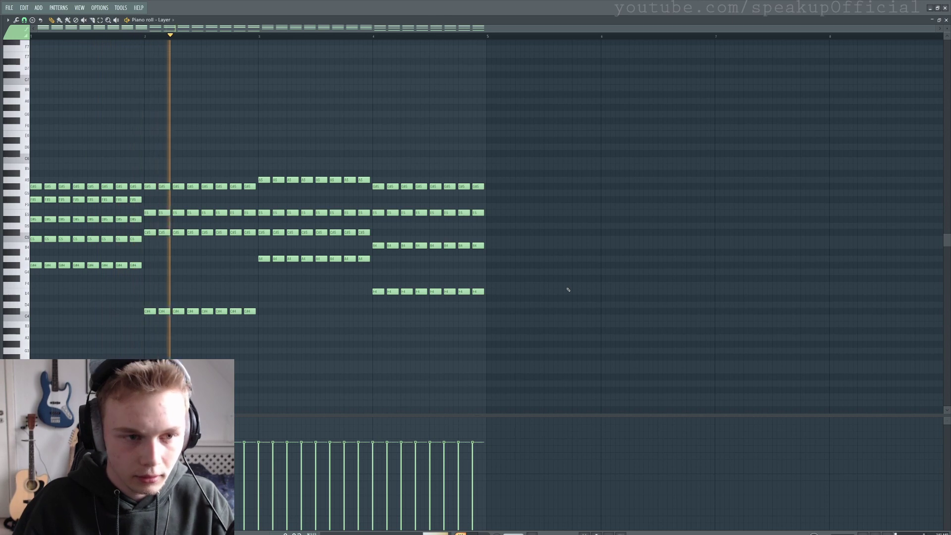
pyautogui.press('space')
# Rename mixer insert 4 as Synth BUS.
pyautogui.press('F9')
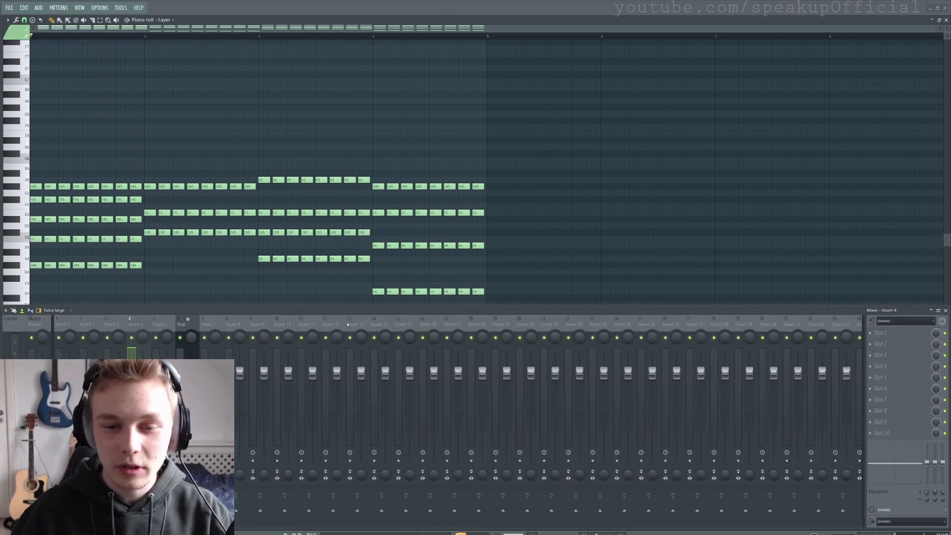
pyautogui.doubleClick(137, 325)
pyautogui.write('Synth')
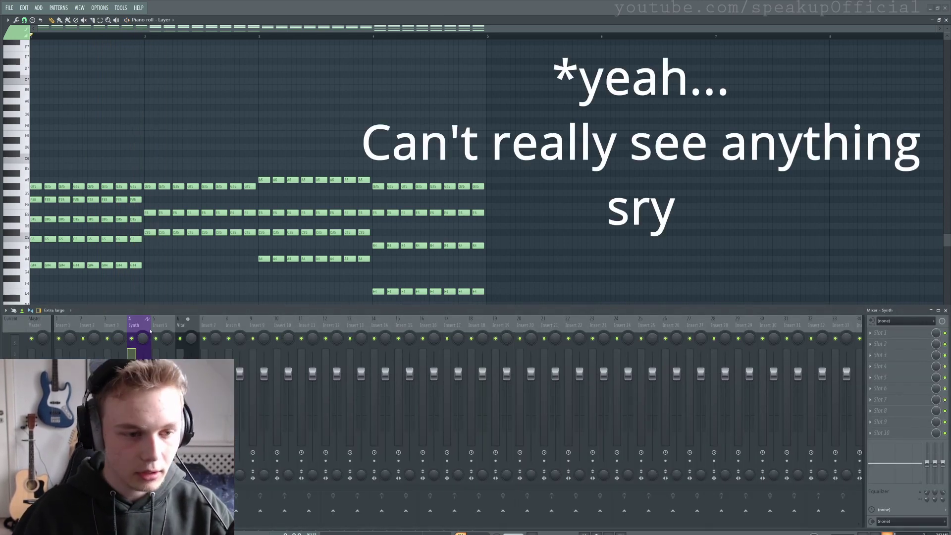
pyautogui.write(' BUS')
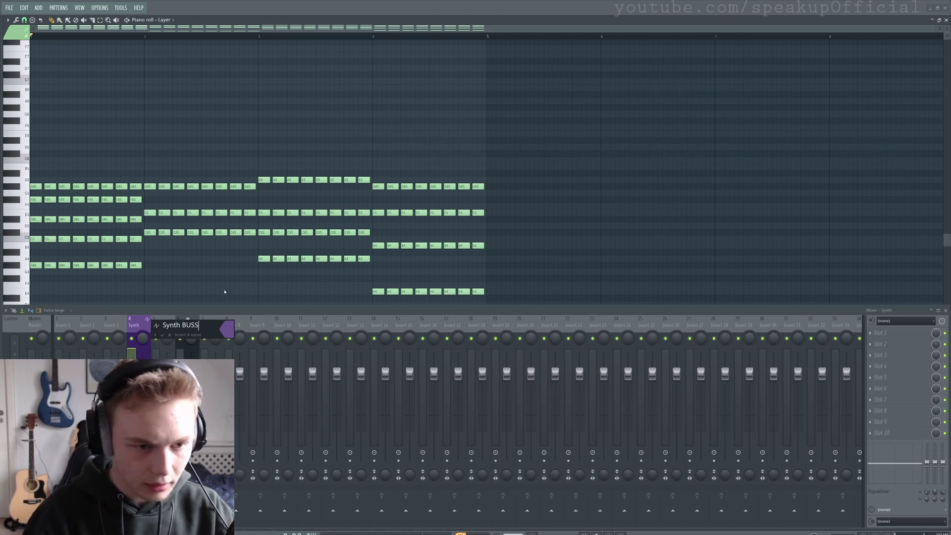
pyautogui.press('Return')
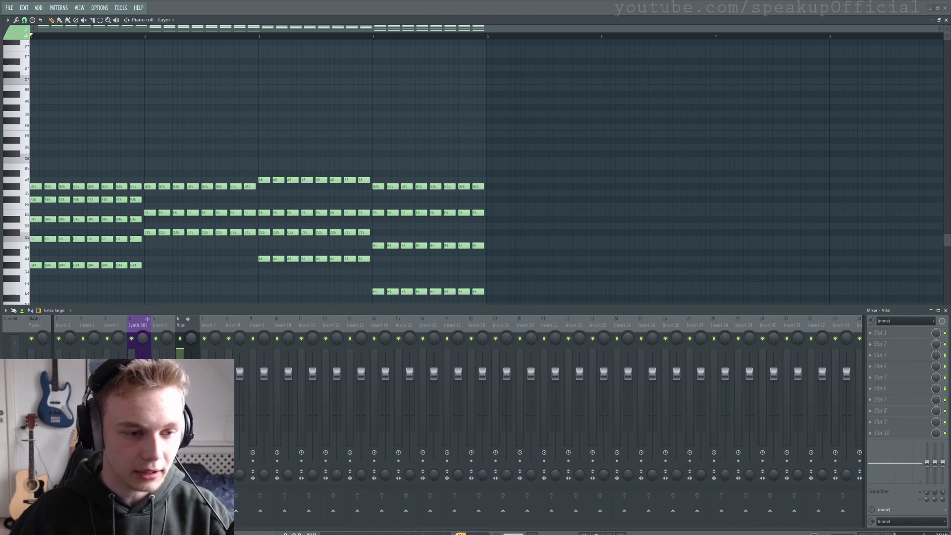
# Select the Synth BUS mixer track and play the chords to check the signal reaching it.
pyautogui.click(131, 332)
pyautogui.press('space')
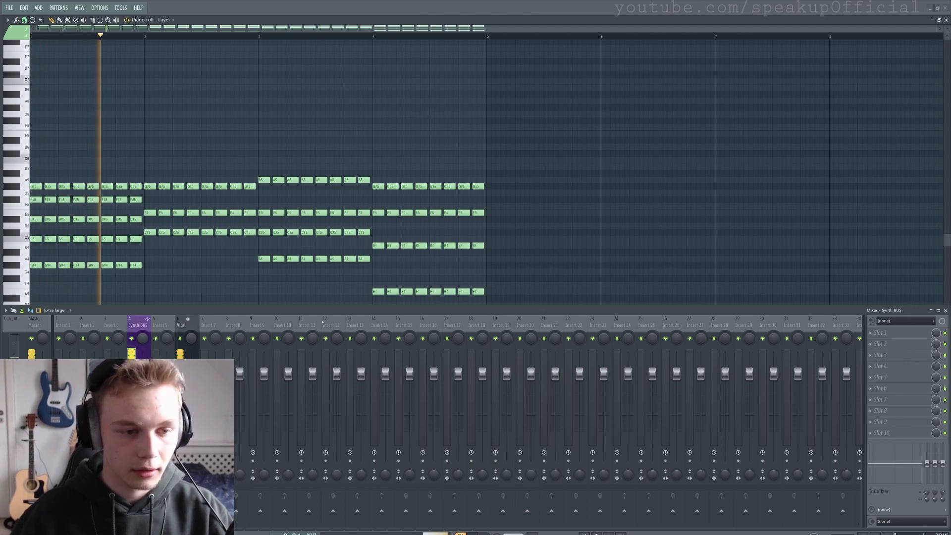
pyautogui.press('space')
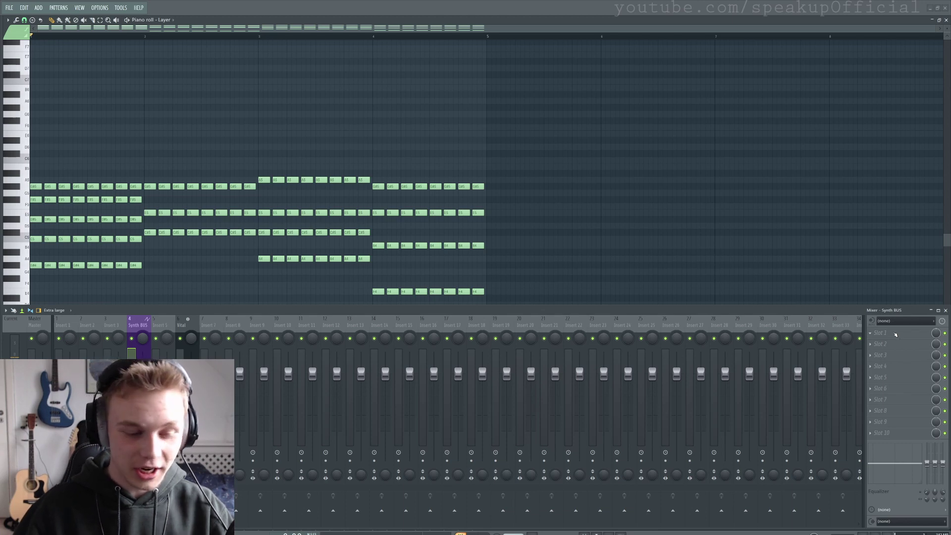
# Load Kickstart into the first effect slot of the Synth BUS and play the chords through it.
pyautogui.click(895, 334)
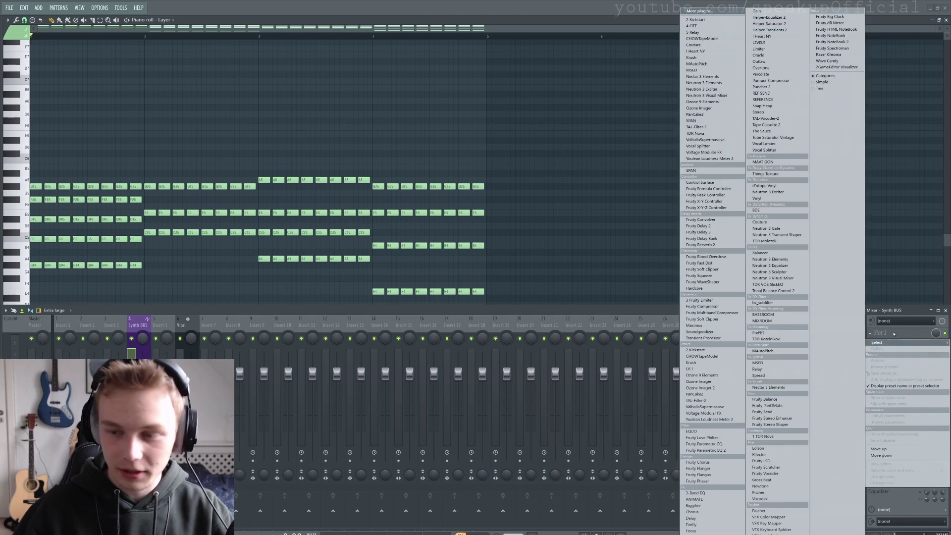
pyautogui.click(712, 19)
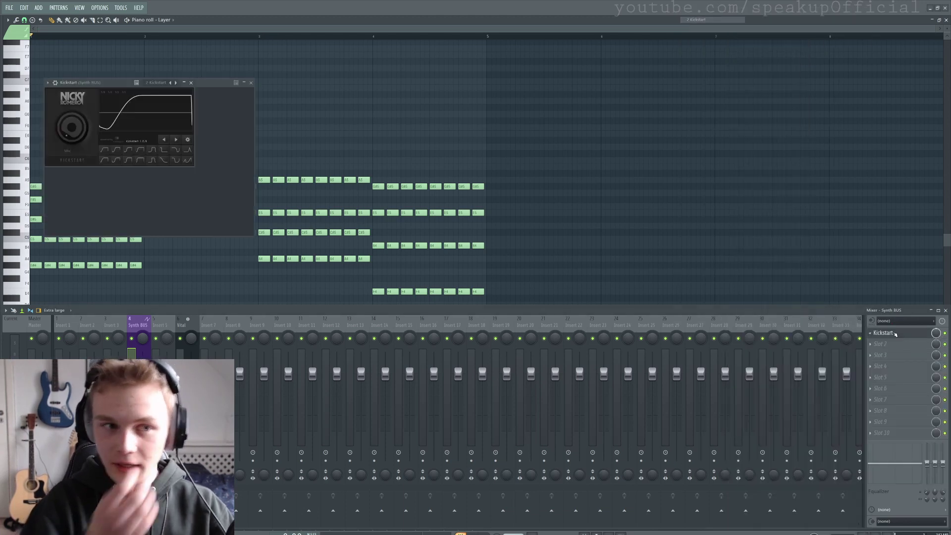
pyautogui.press('space')
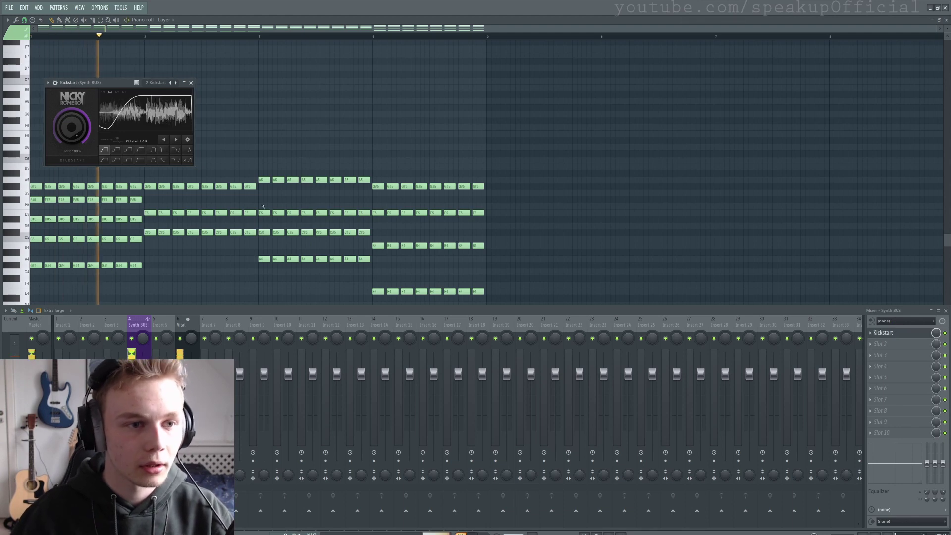
# Audition the chopped chords through Kickstart and look over the notes in the piano roll.
pyautogui.click(117, 93)
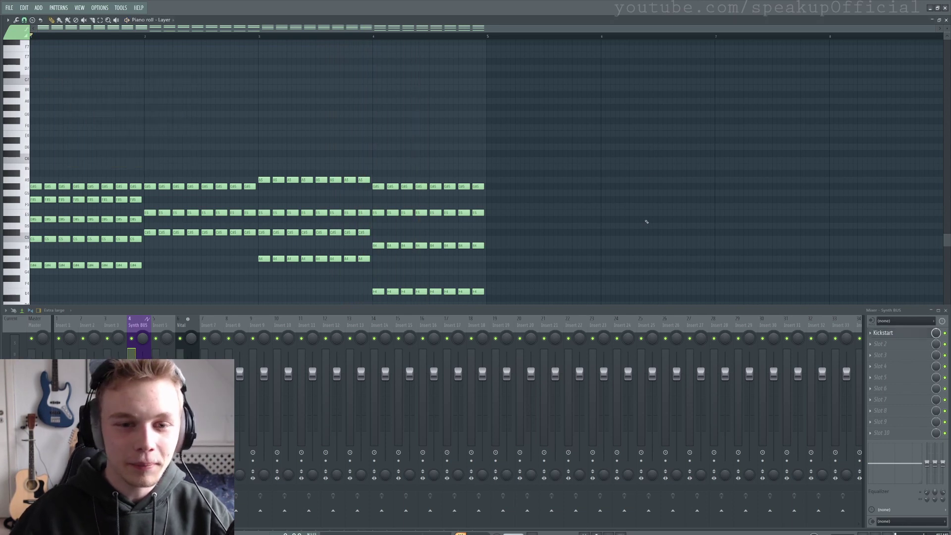
pyautogui.scroll(-3, 647, 221)
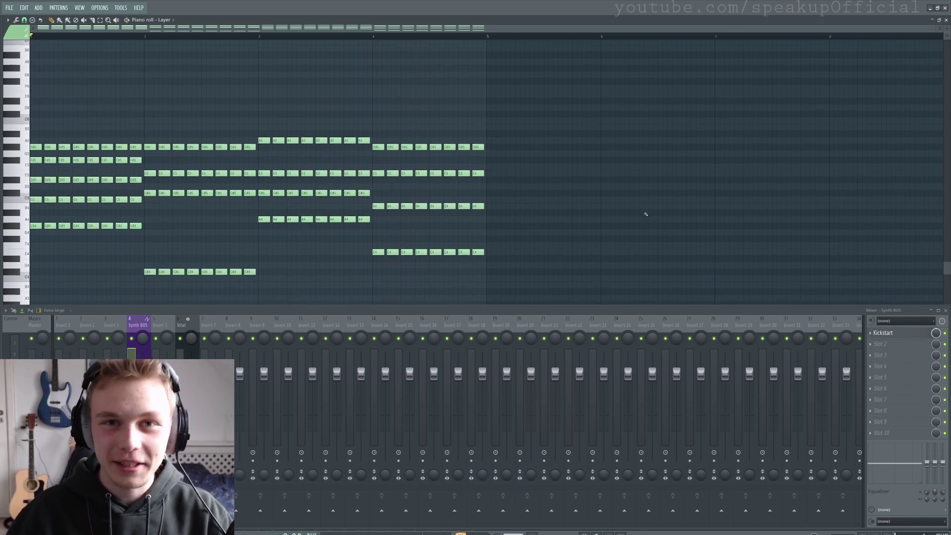
pyautogui.press('space')
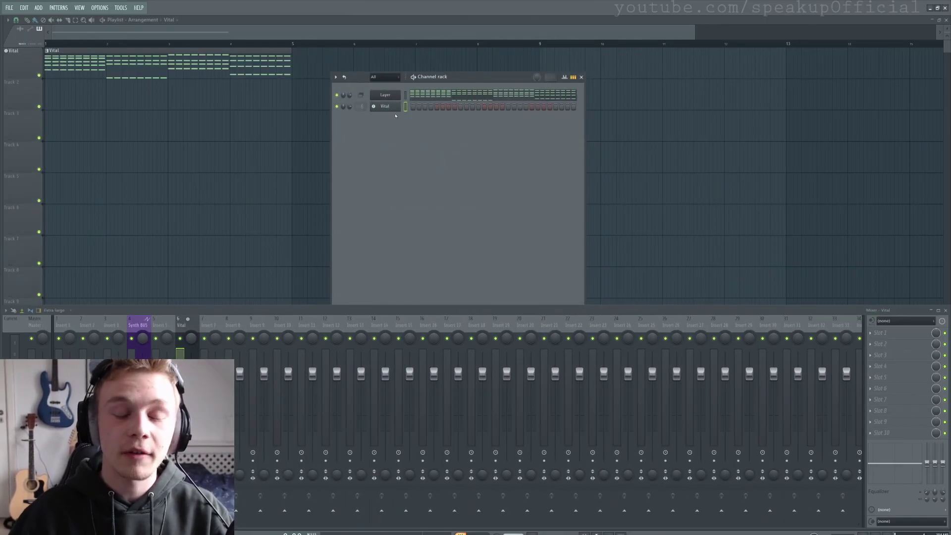
# Open the first Vital synth with the mixer hidden and bring ENV 1's sustain and release down to zero.
pyautogui.click(396, 110)
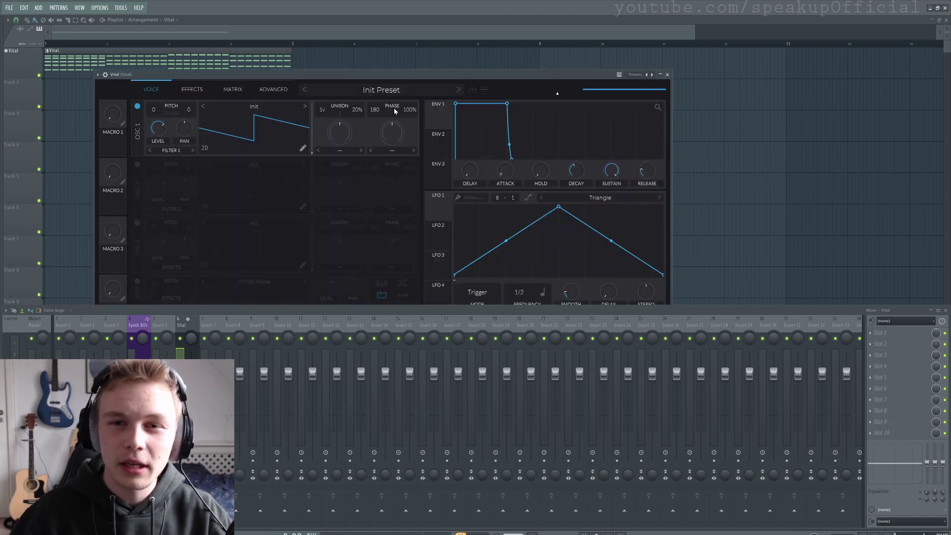
pyautogui.click(945, 310)
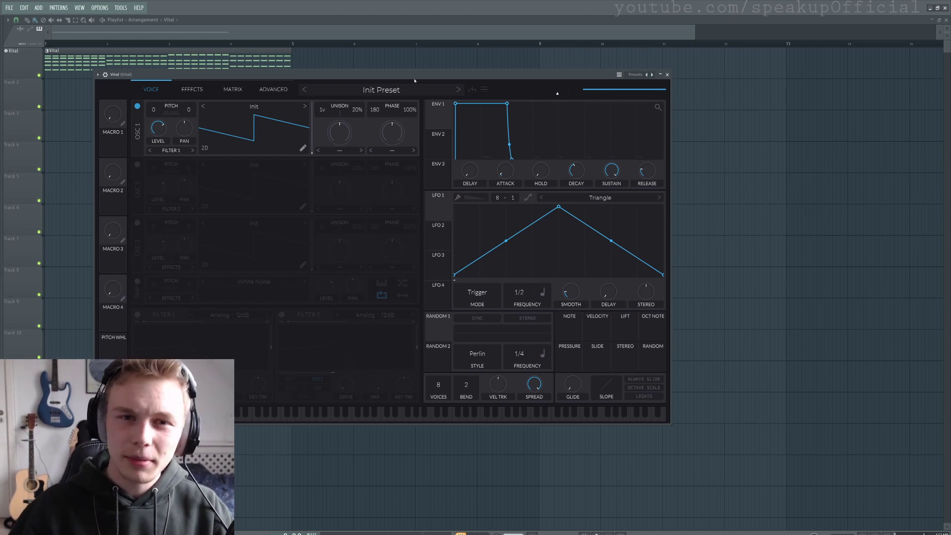
pyautogui.moveTo(415, 79); pyautogui.dragTo(448, 99)
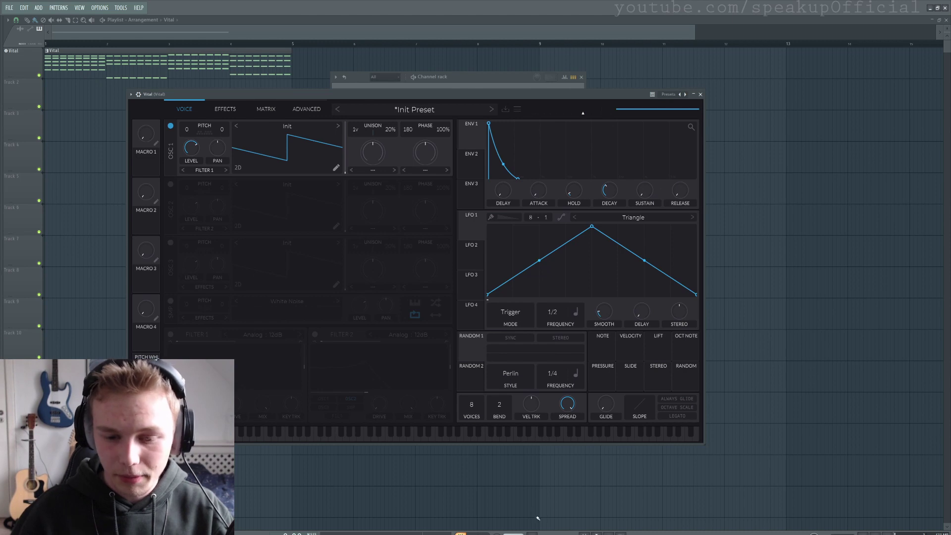
# While the chords play, shape ENV 1 into a pluck with about 0.335 secs decay, a short hold and 0.003 secs attack.
pyautogui.press('space')
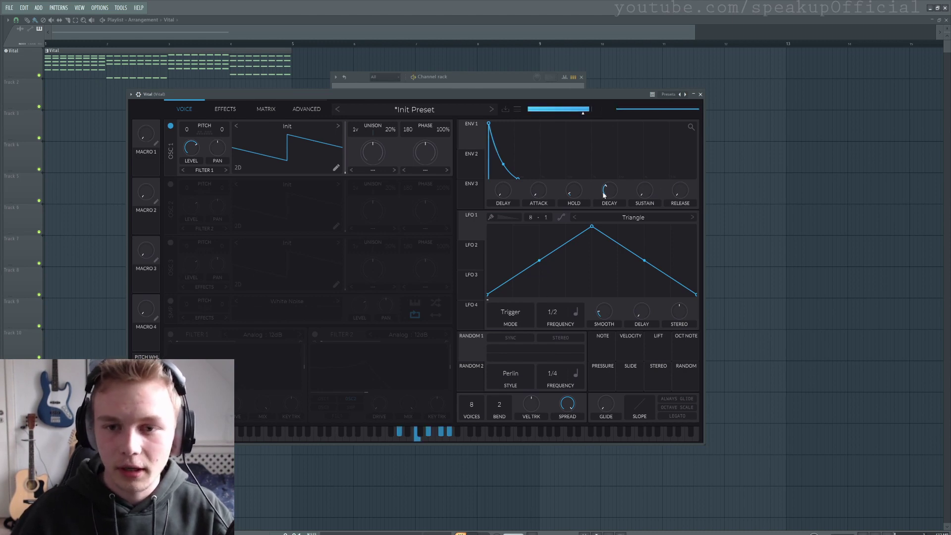
pyautogui.moveTo(608, 193)
pyautogui.mouseDown()
pyautogui.moveTo(607, 177)
pyautogui.moveTo(610, 200)
pyautogui.mouseUp()
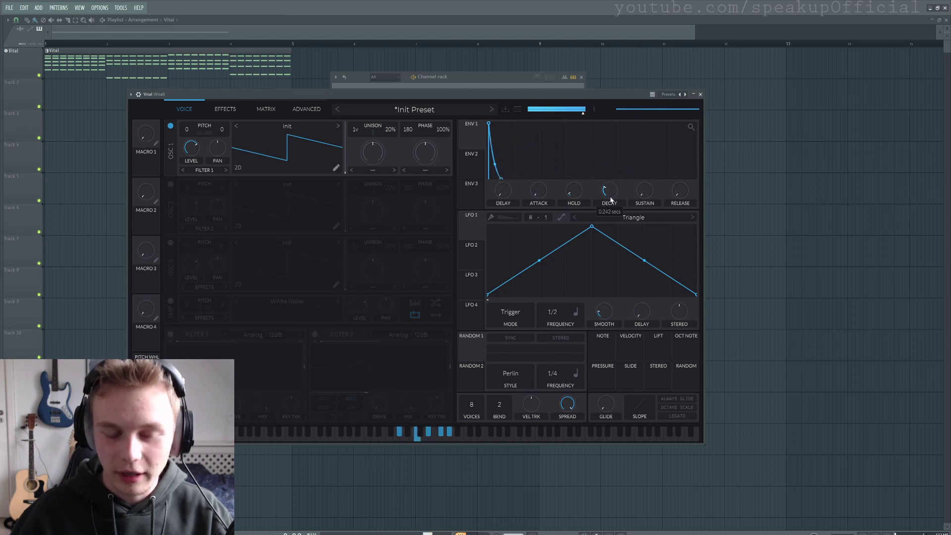
pyautogui.scroll(1, 611, 199)
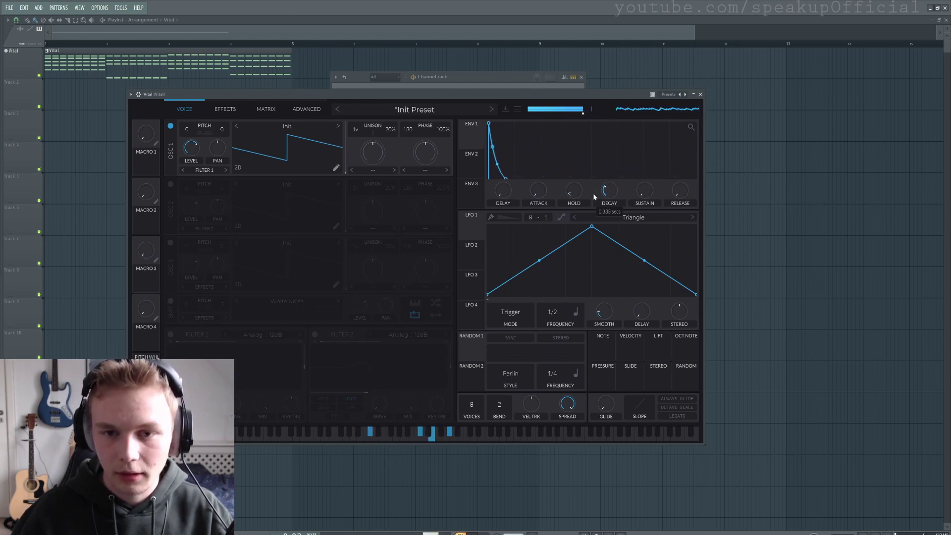
pyautogui.moveTo(579, 196)
pyautogui.mouseDown()
pyautogui.moveTo(581, 183)
pyautogui.moveTo(608, 195)
pyautogui.moveTo(576, 200)
pyautogui.mouseUp()
pyautogui.moveTo(541, 197); pyautogui.dragTo(544, 193)
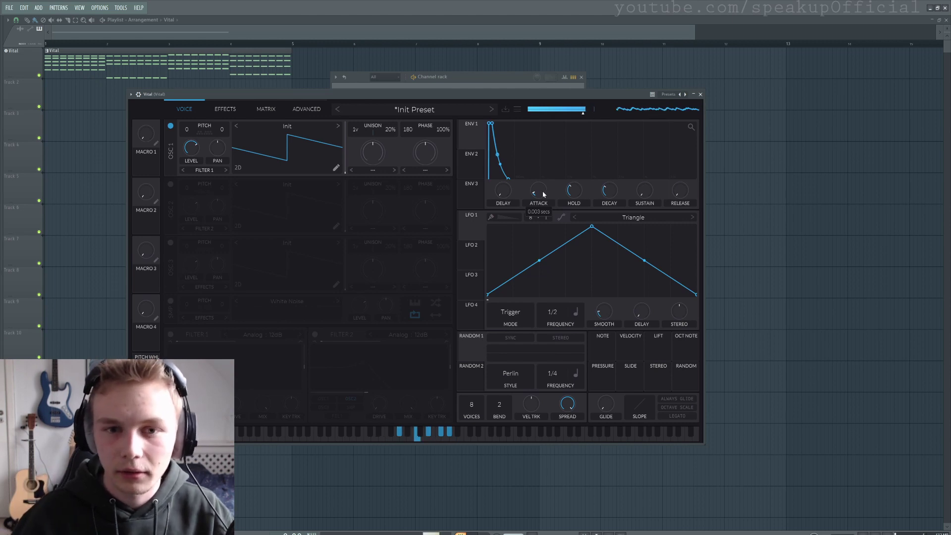
# Set oscillator 1's unison to 7 voices with 2% detune and enable Vital's Multiband Compressor effect.
pyautogui.moveTo(387, 130)
pyautogui.mouseDown()
pyautogui.moveTo(397, 151)
pyautogui.moveTo(359, 127)
pyautogui.moveTo(361, 119)
pyautogui.moveTo(395, 125)
pyautogui.mouseUp()
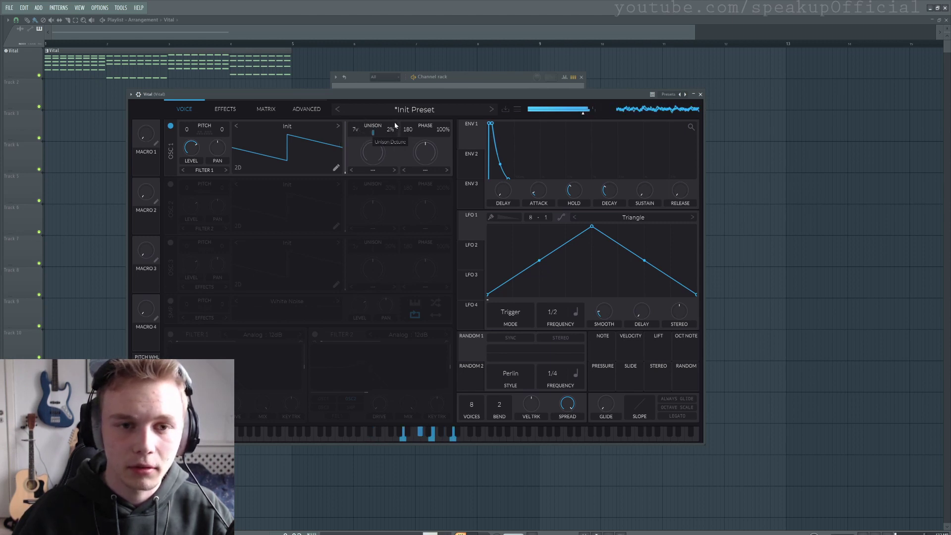
pyautogui.press('space')
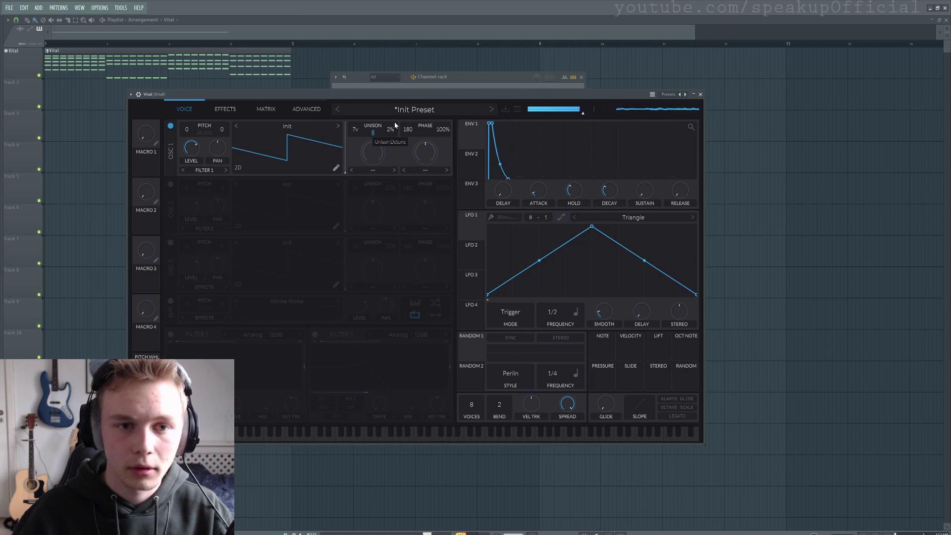
pyautogui.click(226, 109)
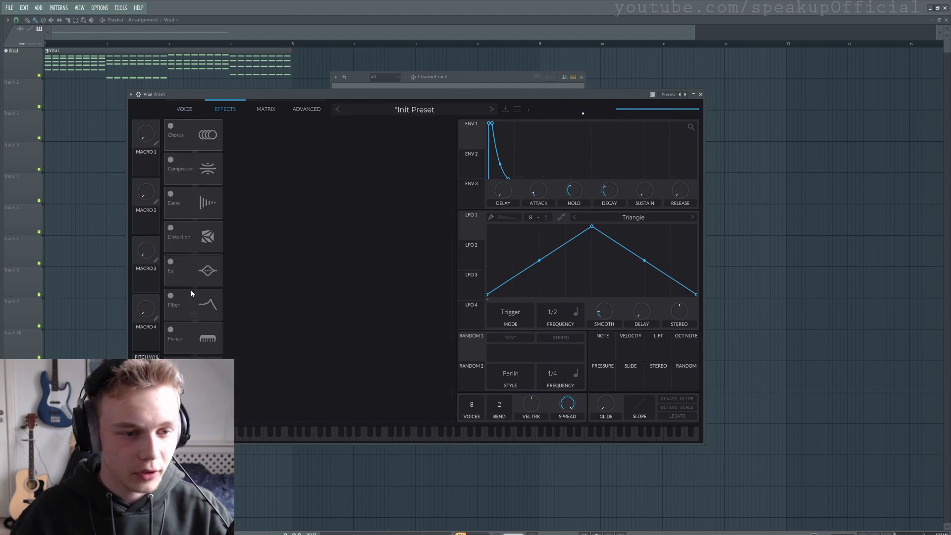
pyautogui.click(171, 160)
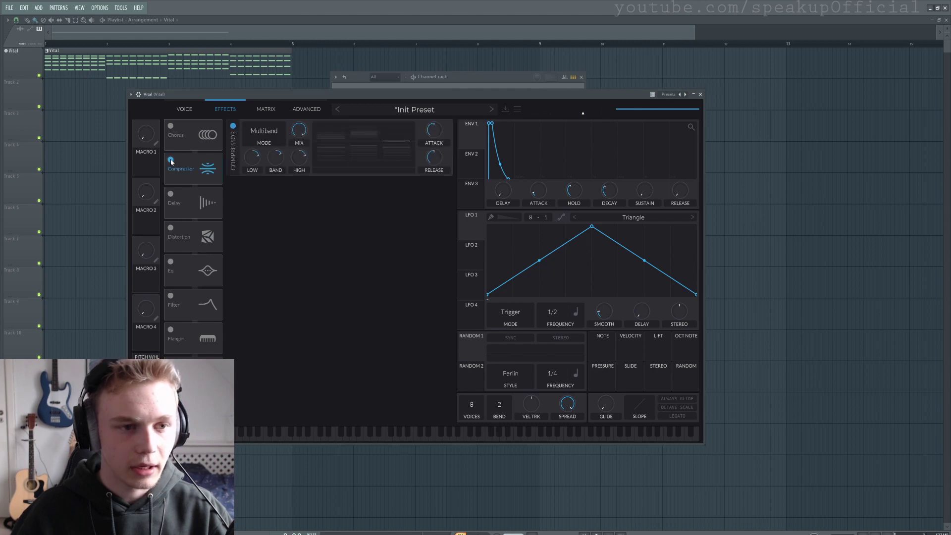
pyautogui.press('space')
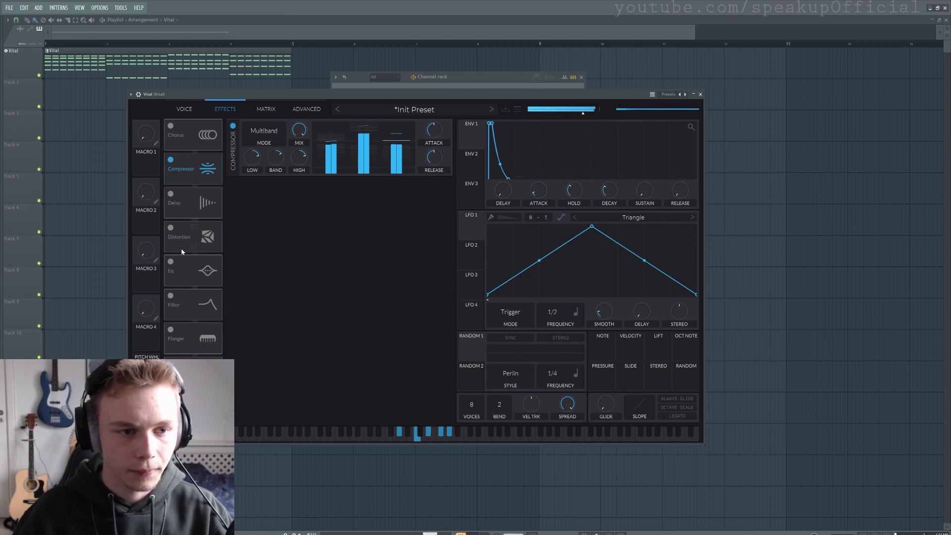
# Enable Vital's Reverb with a reduced mix and slightly lower the synth's output volume.
pyautogui.click(170, 397)
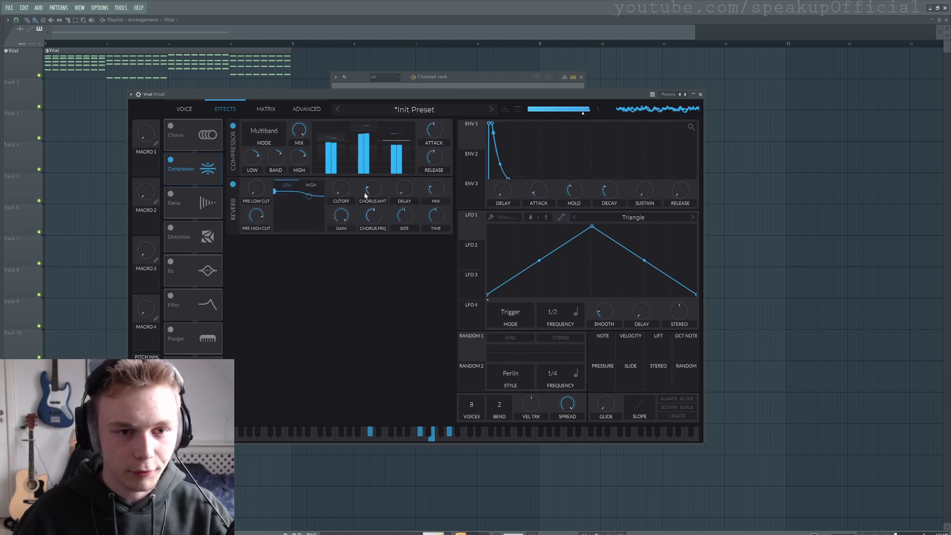
pyautogui.moveTo(434, 189); pyautogui.dragTo(436, 198)
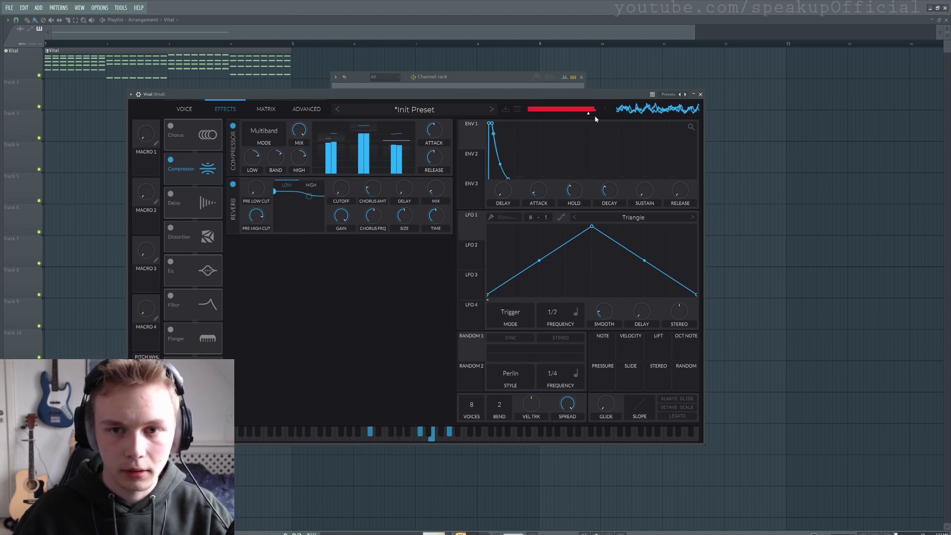
pyautogui.moveTo(589, 114); pyautogui.dragTo(585, 118)
pyautogui.moveTo(437, 199); pyautogui.dragTo(437, 195)
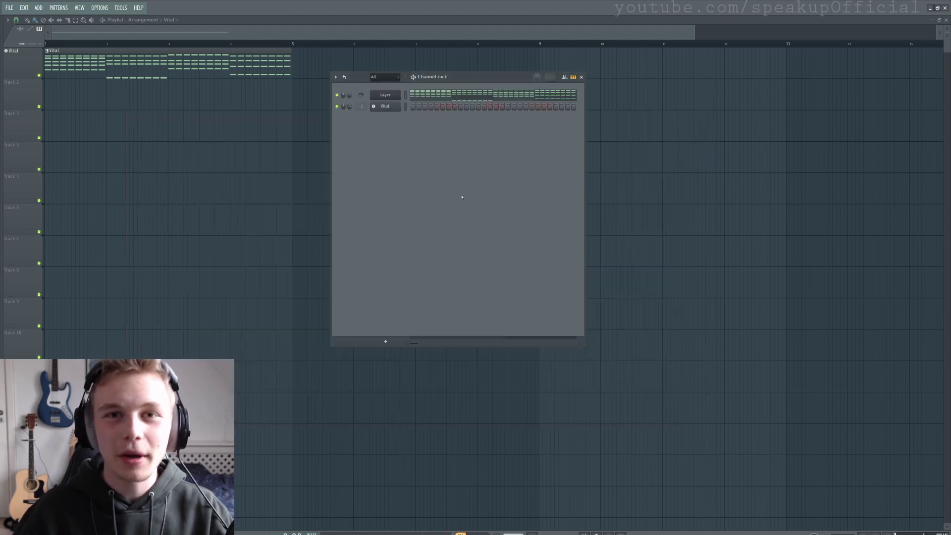
# Add a second Vital channel to the channel rack and close its plugin window.
pyautogui.click(394, 342)
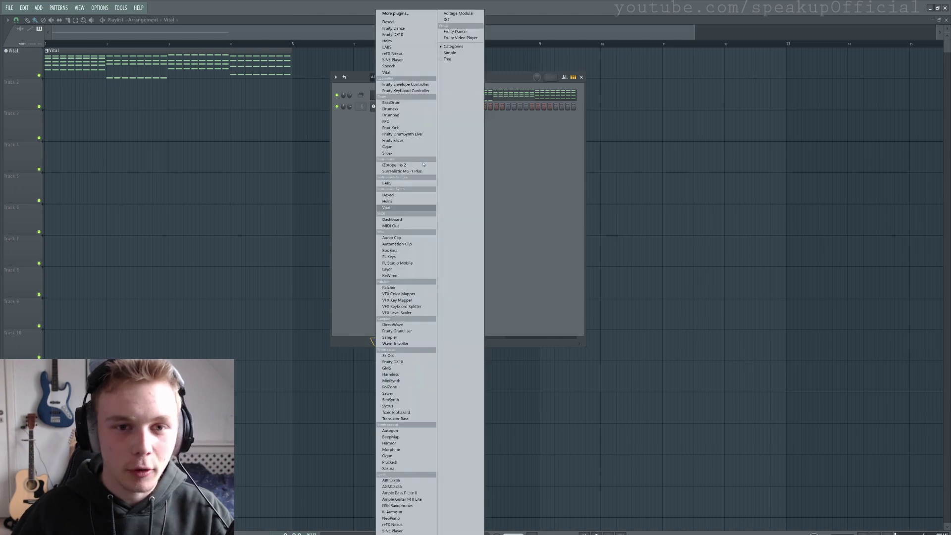
pyautogui.click(409, 73)
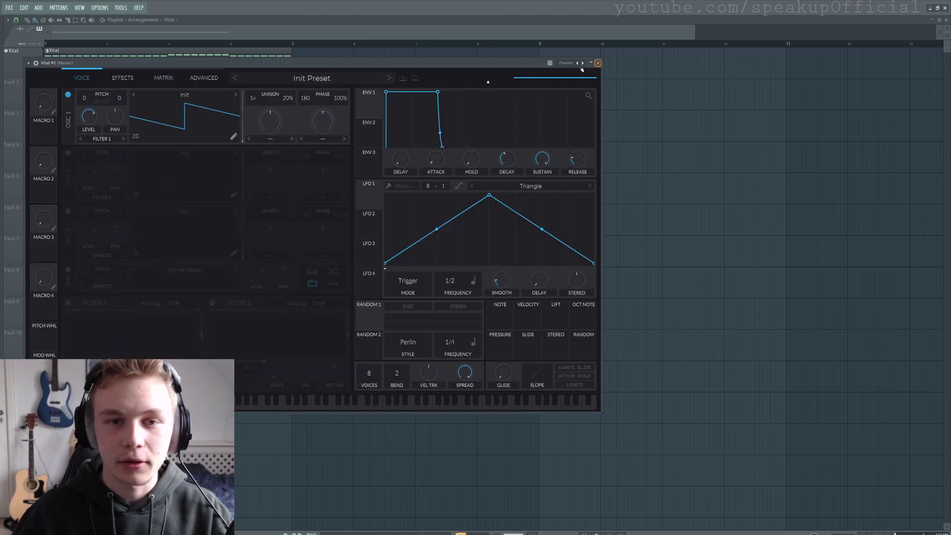
pyautogui.click(597, 62)
# Select both Vital channels and set them as the children of the Layer channel.
pyautogui.click(385, 95)
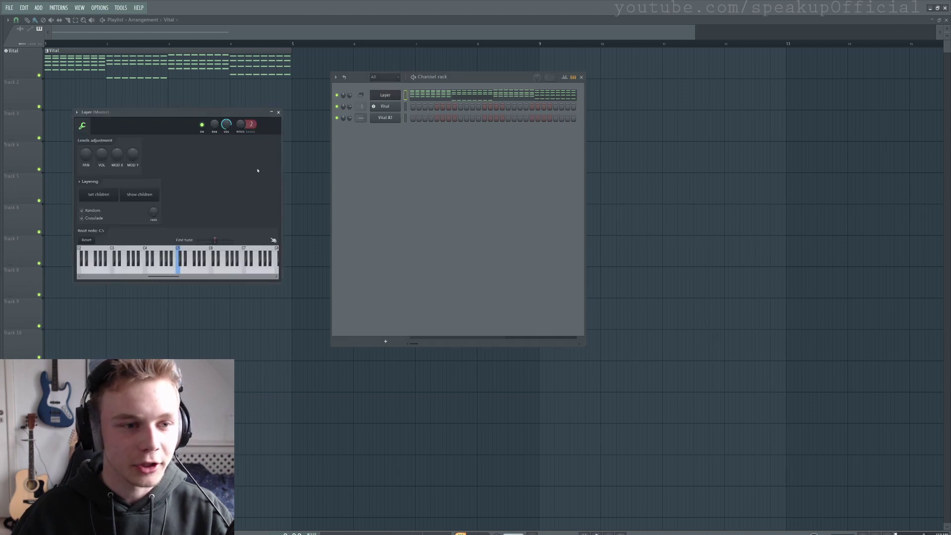
pyautogui.rightClick(405, 107)
pyautogui.rightClick(405, 119)
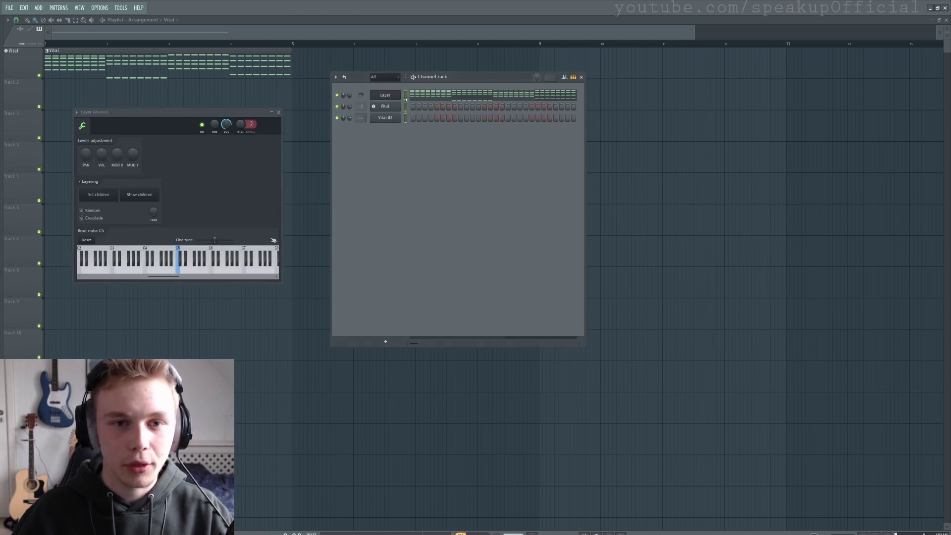
pyautogui.click(406, 98)
pyautogui.click(406, 107)
pyautogui.click(406, 118)
pyautogui.rightClick(406, 108)
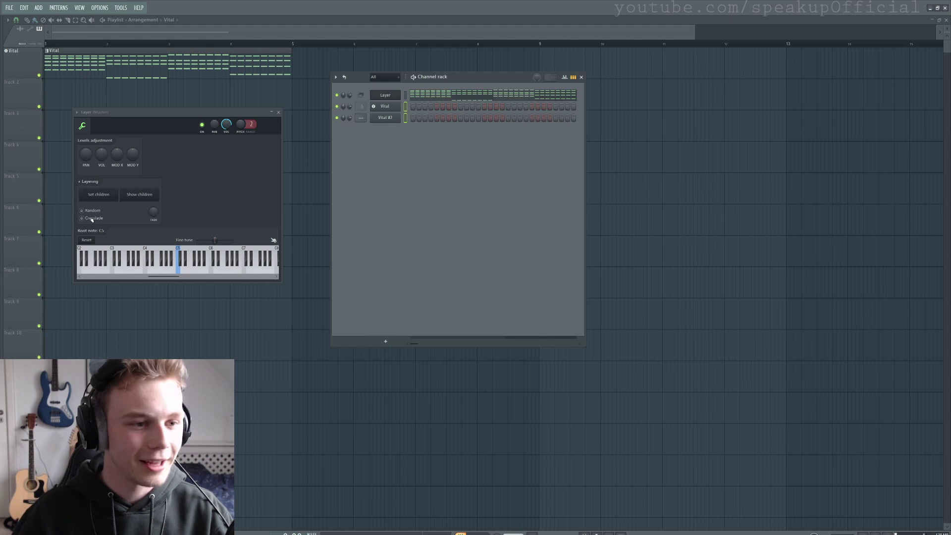
pyautogui.click(98, 197)
pyautogui.click(279, 112)
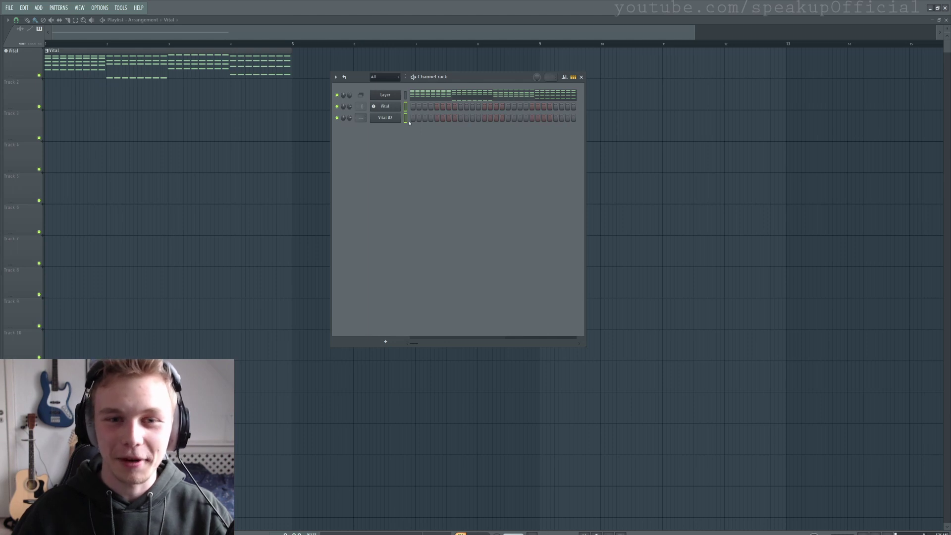
# In the second Vital, mix in a low level of White Noise and choose the Basic Shapes saw for oscillator 1.
pyautogui.click(385, 117)
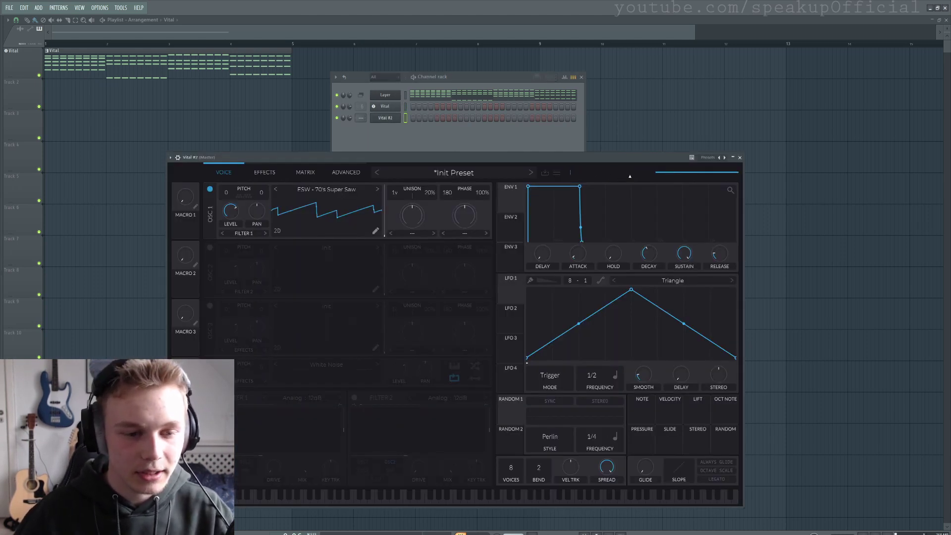
pyautogui.click(210, 364)
pyautogui.moveTo(398, 369); pyautogui.dragTo(401, 392)
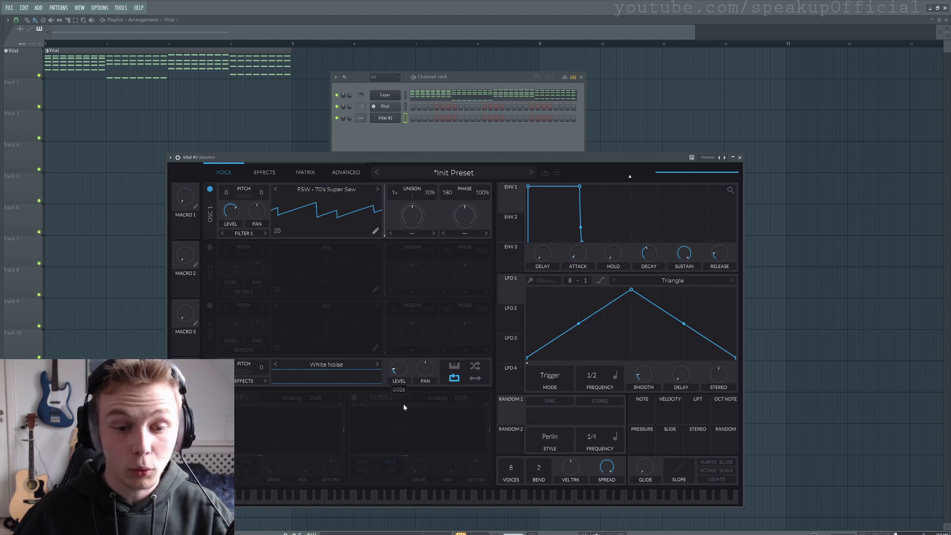
pyautogui.press('space')
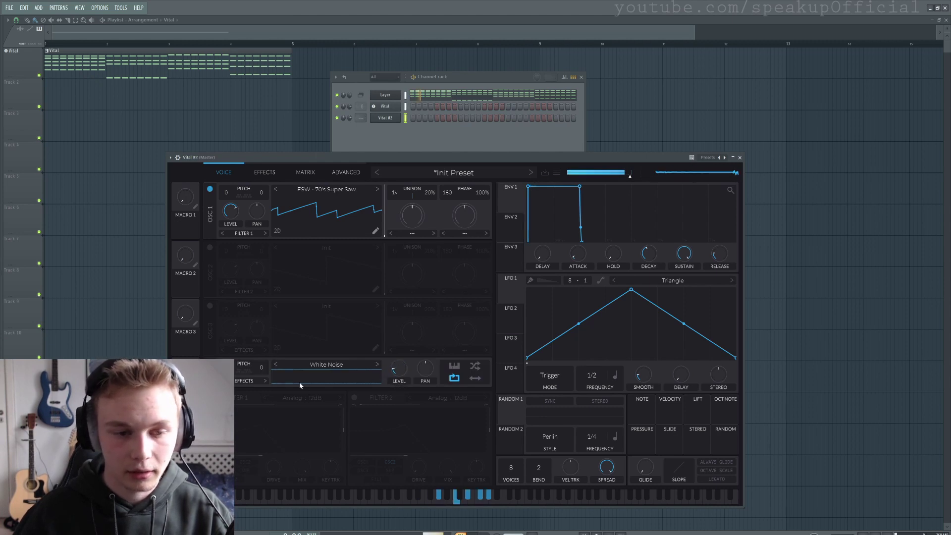
pyautogui.moveTo(403, 369)
pyautogui.moveTo(403, 369); pyautogui.dragTo(405, 369)
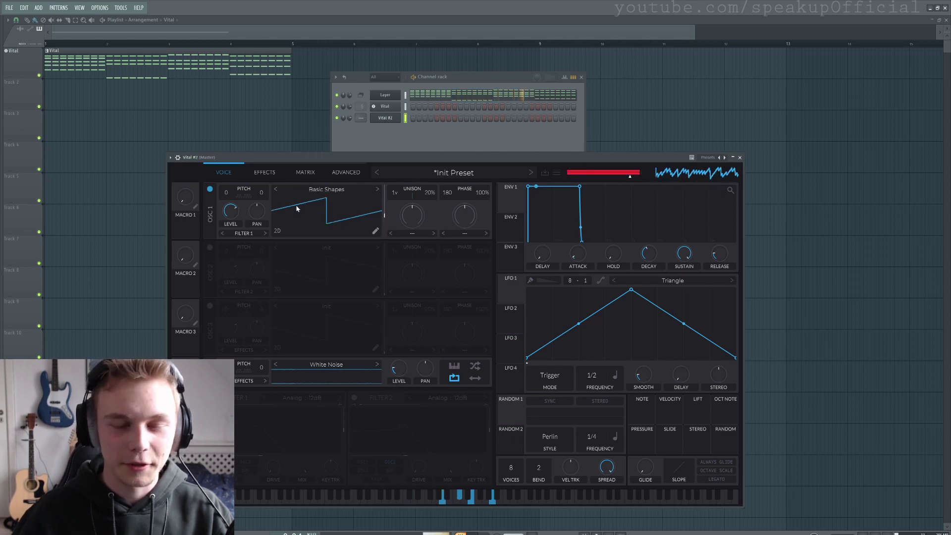
# Set the second Vital's oscillator 1 unison to 16 voices with 29% detune and lengthen ENV 1's release.
pyautogui.moveTo(397, 192); pyautogui.dragTo(399, 129)
pyautogui.moveTo(430, 194); pyautogui.dragTo(432, 193)
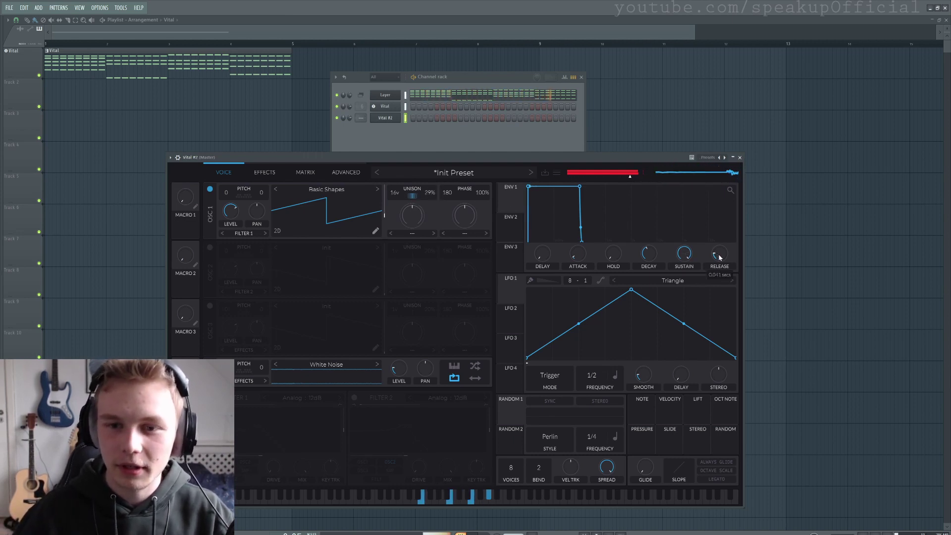
pyautogui.moveTo(717, 253); pyautogui.dragTo(721, 250)
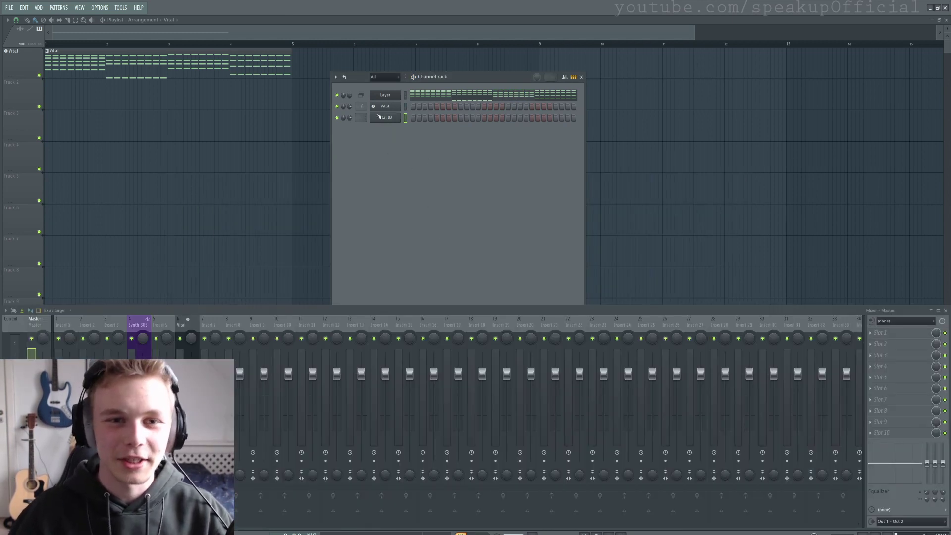
# Route the second Vital to its own mixer track and move that track to insert 7, near the first Vital.
pyautogui.click(383, 118)
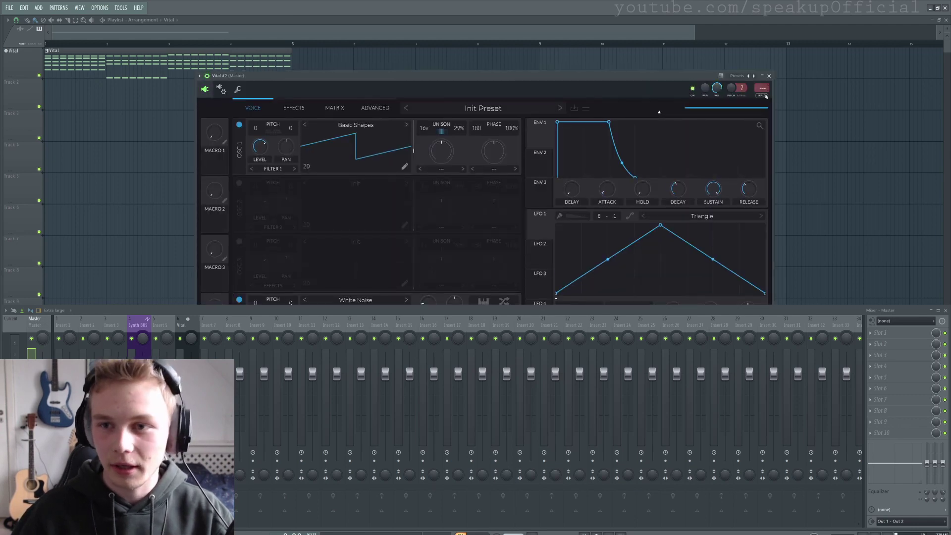
pyautogui.hotkey('ctrl', 'l')
pyautogui.click(769, 76)
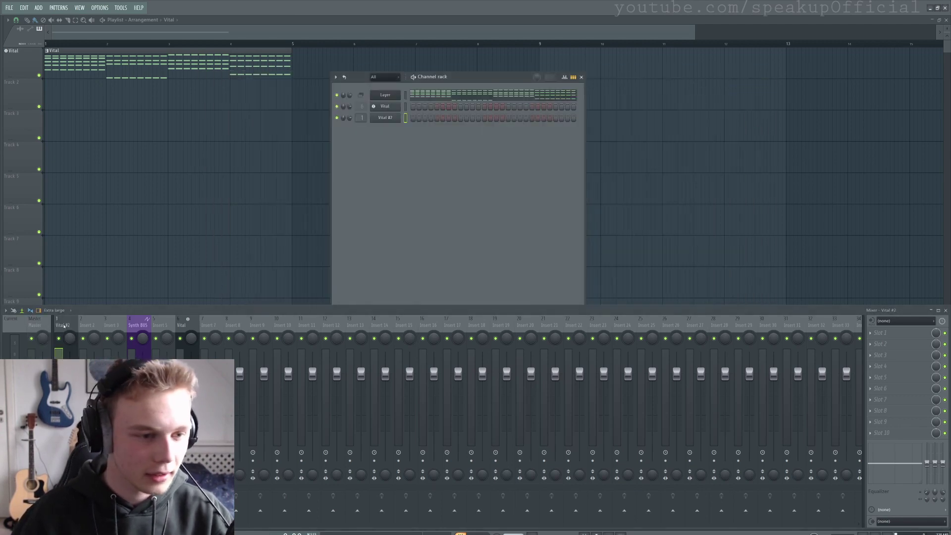
pyautogui.moveTo(64, 325); pyautogui.dragTo(210, 326)
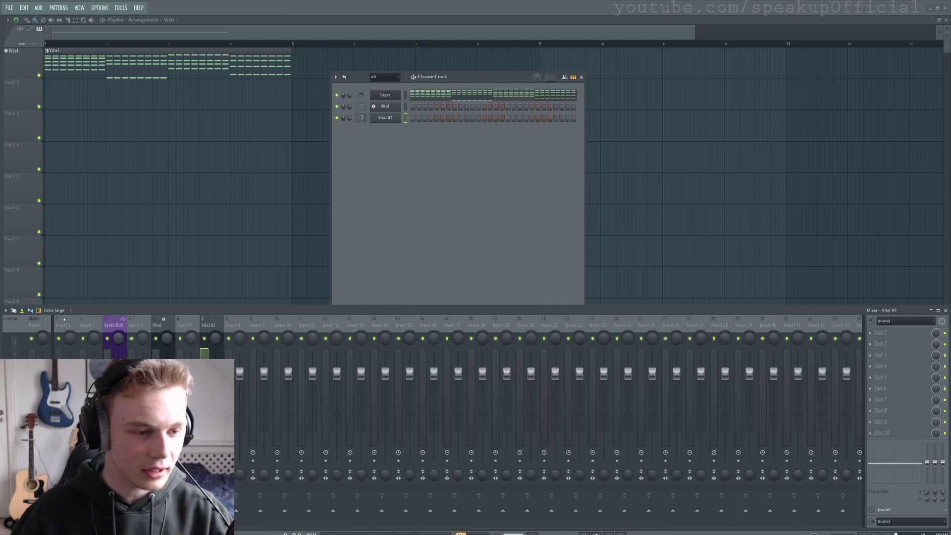
# Play the layered chords to check both Vital tracks' levels, stop playback and hide the mixer.
pyautogui.press('space')
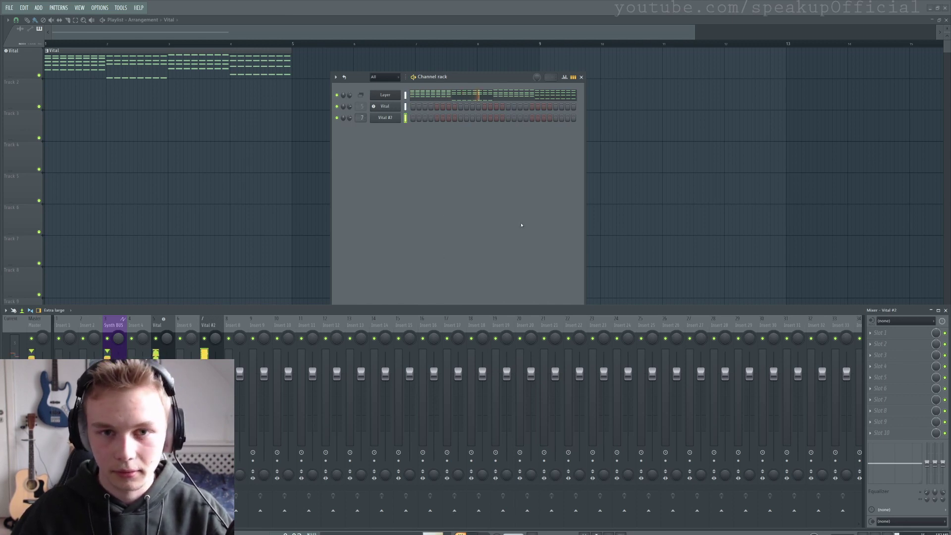
pyautogui.press('space')
pyautogui.press('F9')
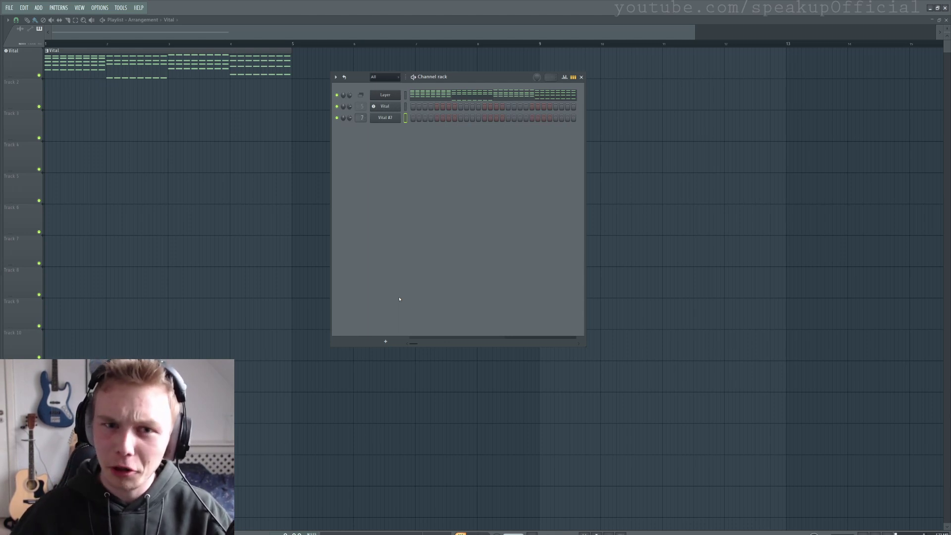
# Add a third Vital channel and copy the lowest note of each chord from the Layer channel's piano roll.
pyautogui.click(386, 341)
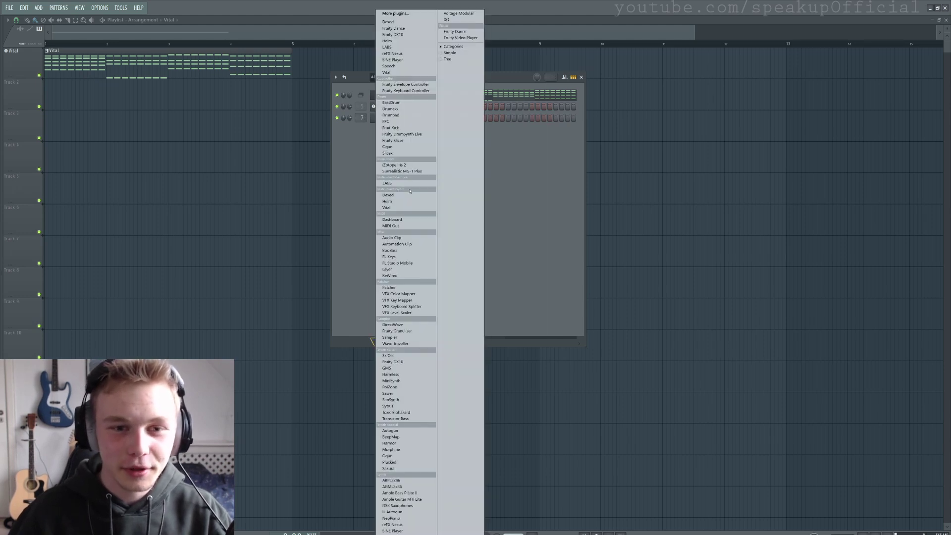
pyautogui.click(398, 208)
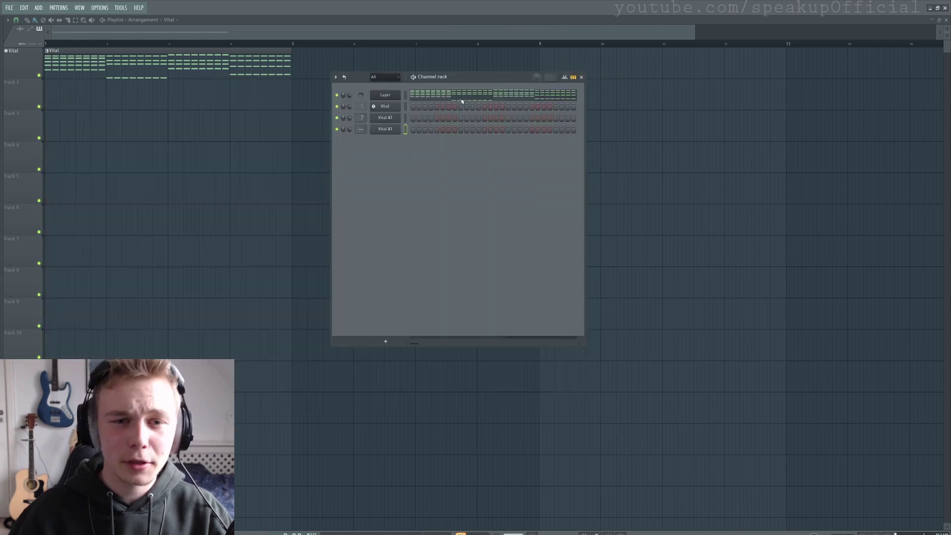
pyautogui.click(435, 98)
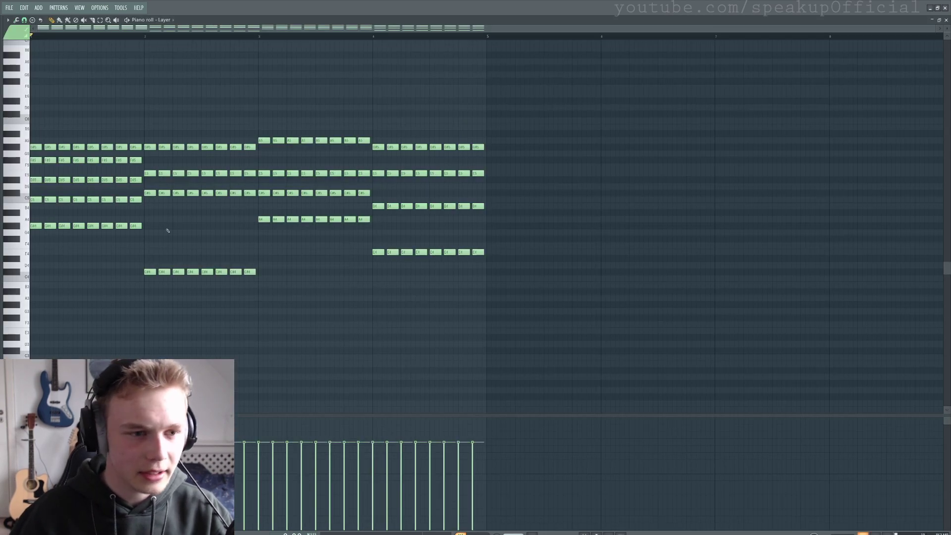
pyautogui.moveTo(166, 216); pyautogui.dragTo(31, 268)
pyautogui.moveTo(282, 256); pyautogui.dragTo(130, 290)
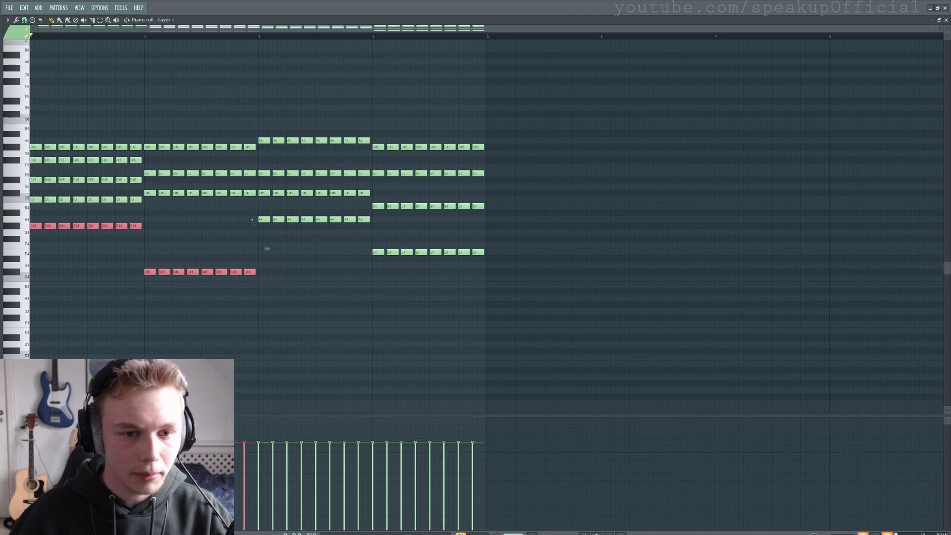
pyautogui.moveTo(252, 216)
pyautogui.mouseDown()
pyautogui.moveTo(392, 223)
pyautogui.moveTo(520, 278)
pyautogui.mouseUp()
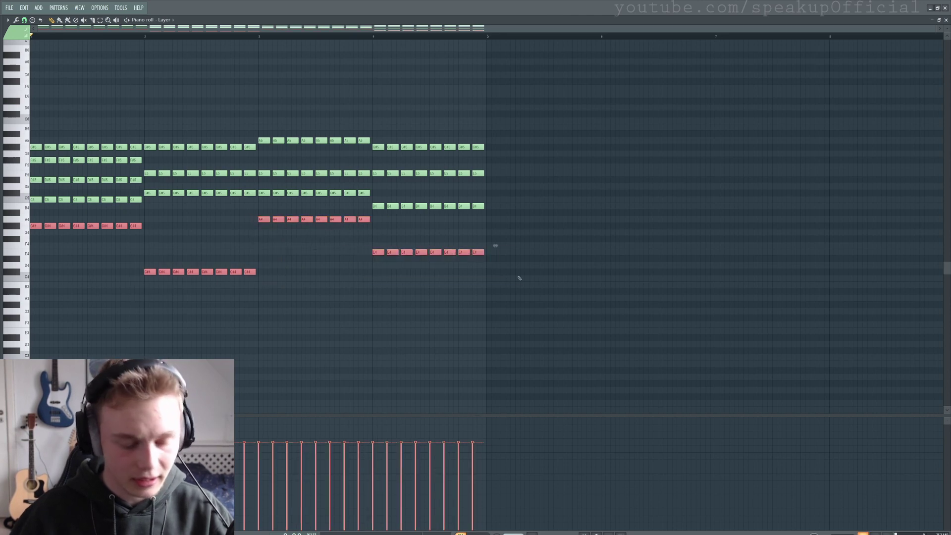
pyautogui.click(520, 279)
# Paste the copied bass notes into the third Vital's piano roll and play them back briefly.
pyautogui.click(946, 20)
pyautogui.rightClick(383, 131)
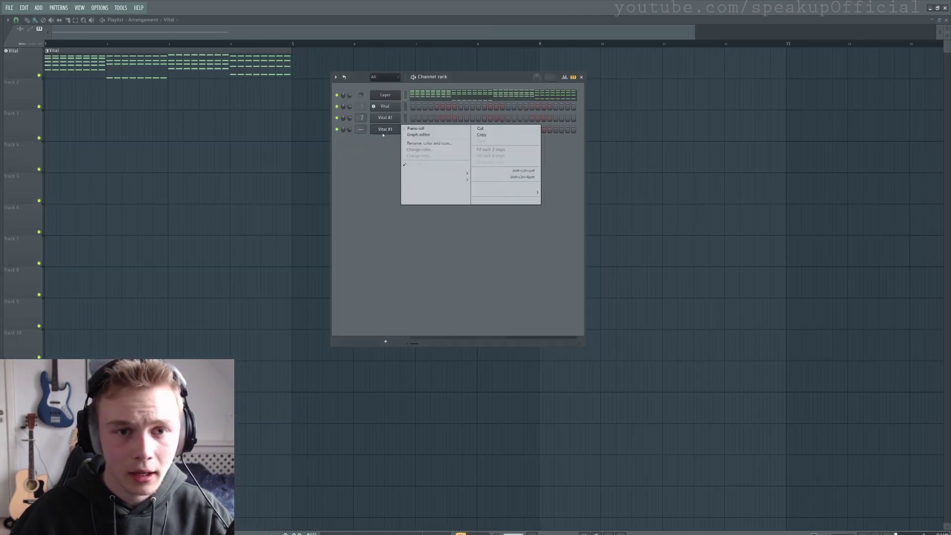
pyautogui.click(415, 128)
pyautogui.hotkey('ctrl', 'a')
pyautogui.click(217, 232)
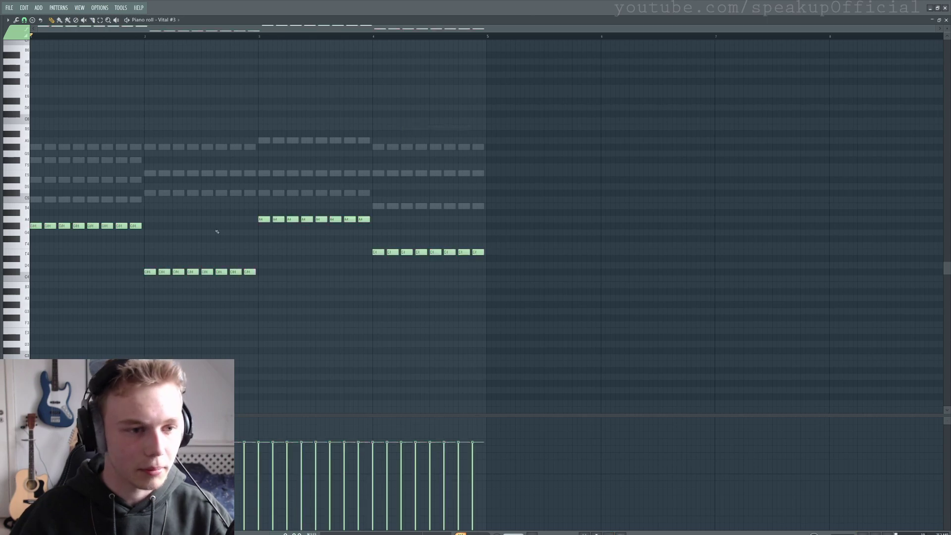
pyautogui.press('space')
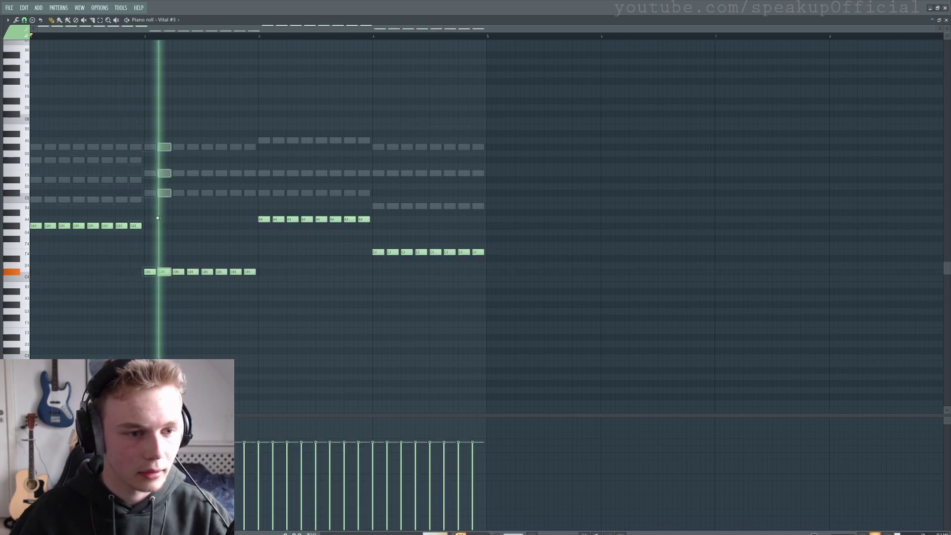
pyautogui.press('space')
pyautogui.click(946, 20)
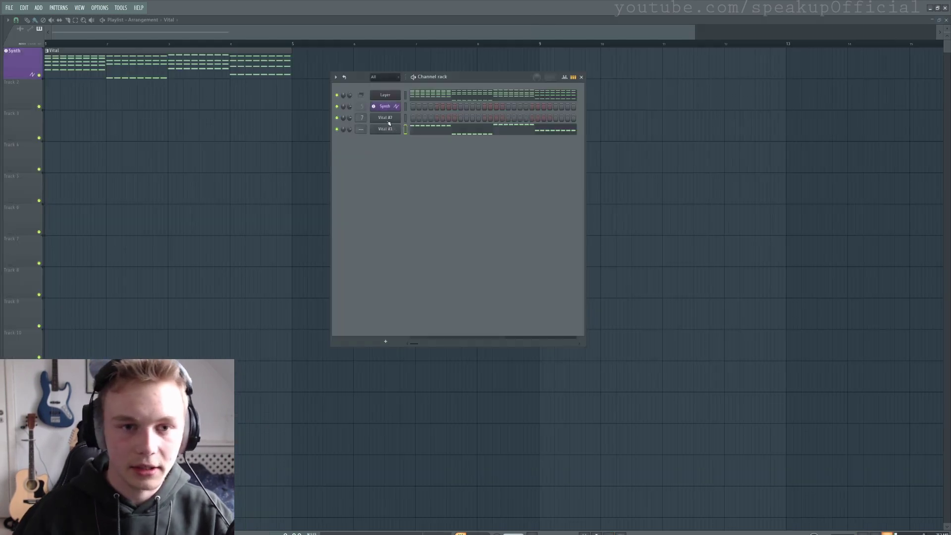
# Rename the first two Vital channels as Synth and the third Vital channel as Bass.
pyautogui.middleClick(387, 119)
pyautogui.click(388, 128)
pyautogui.click(395, 135)
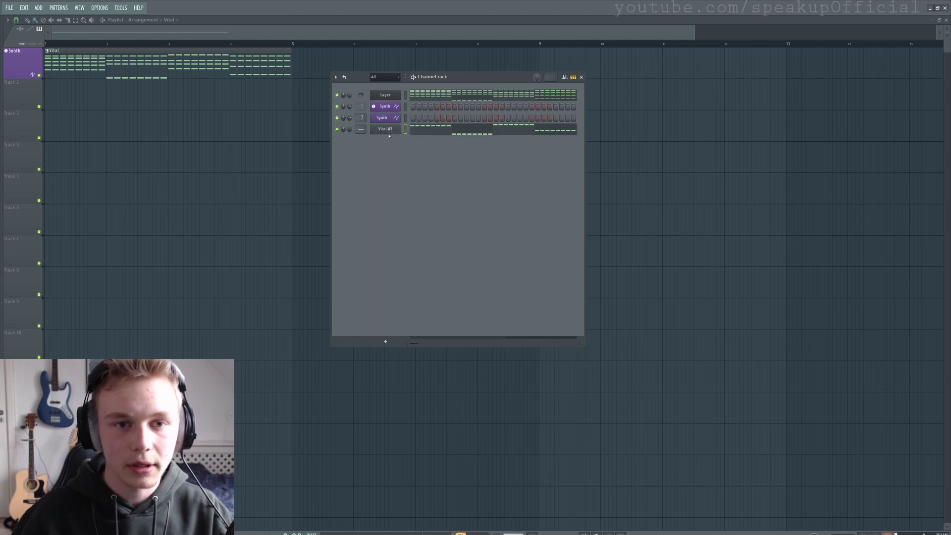
pyautogui.middleClick(388, 130)
pyautogui.click(388, 139)
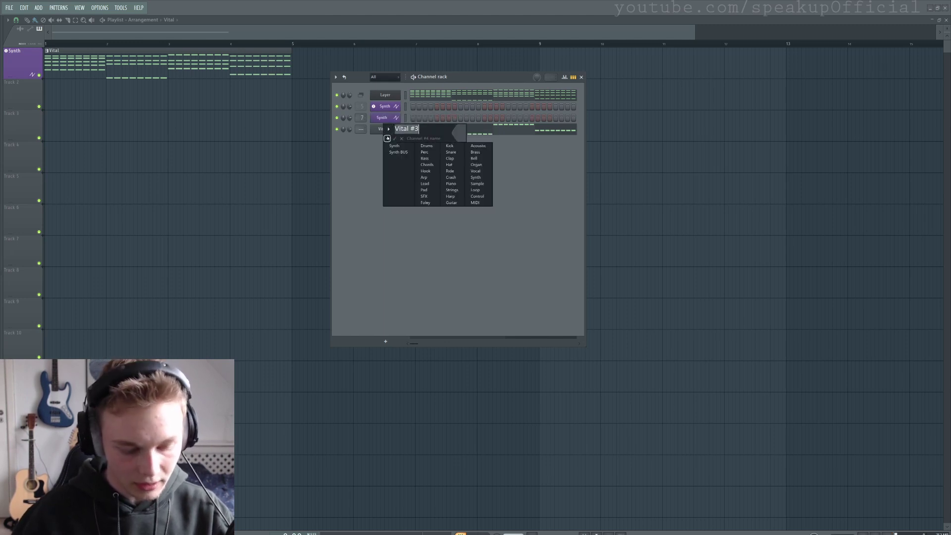
pyautogui.press('b')
pyautogui.press('Return')
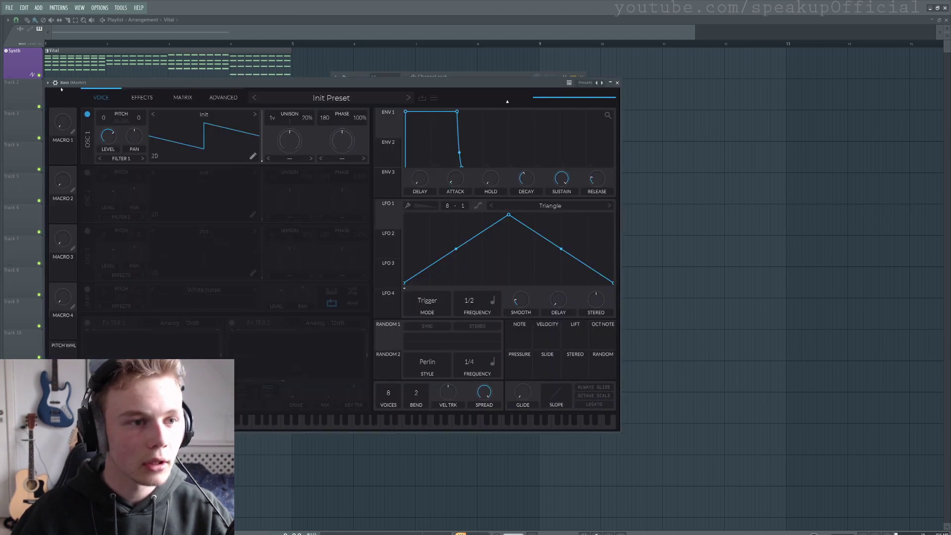
# Route the Bass channel to its own mixer track, move that track to insert 8 and hide the mixer.
pyautogui.click(55, 83)
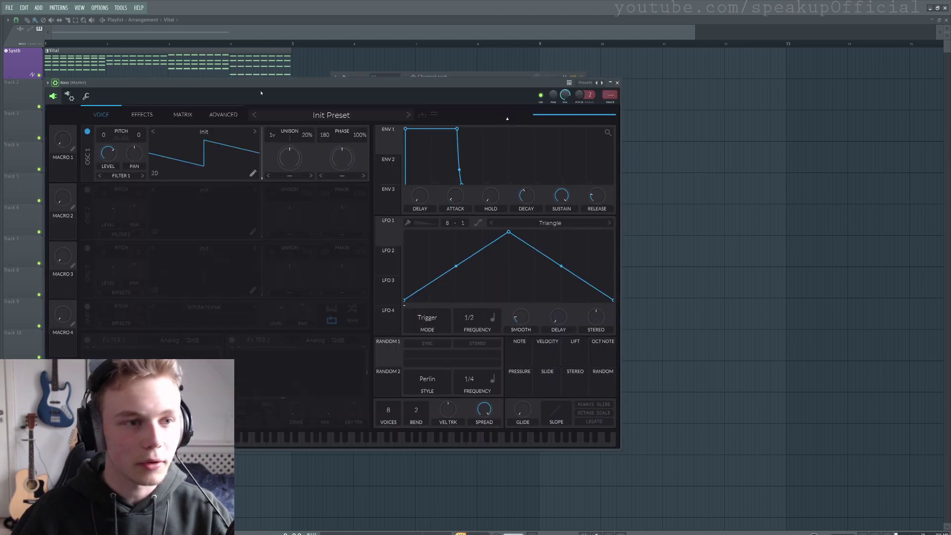
pyautogui.click(612, 103)
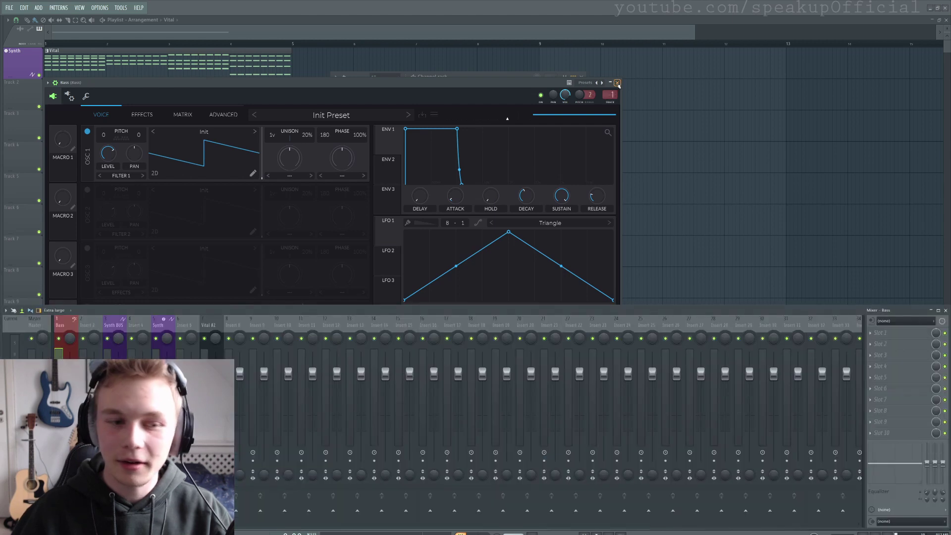
pyautogui.moveTo(62, 326); pyautogui.dragTo(237, 327)
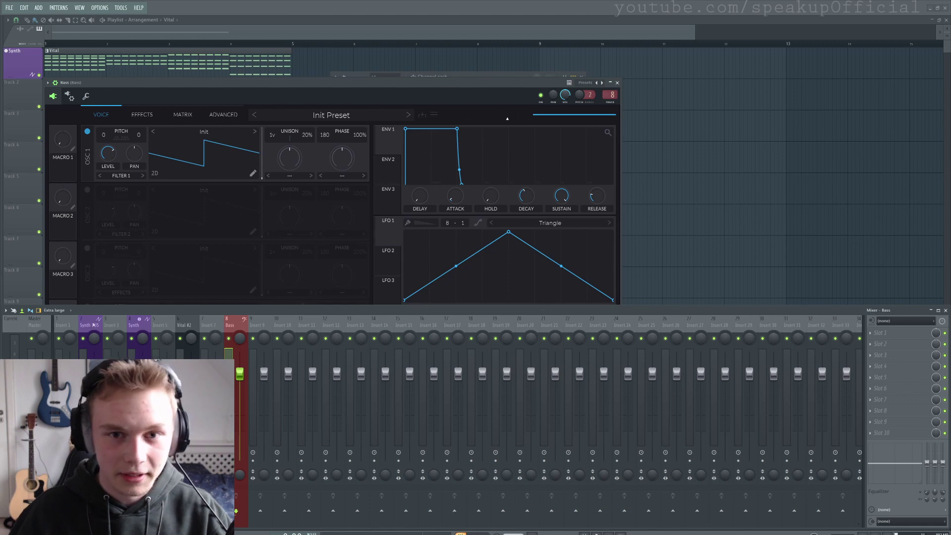
pyautogui.click(946, 311)
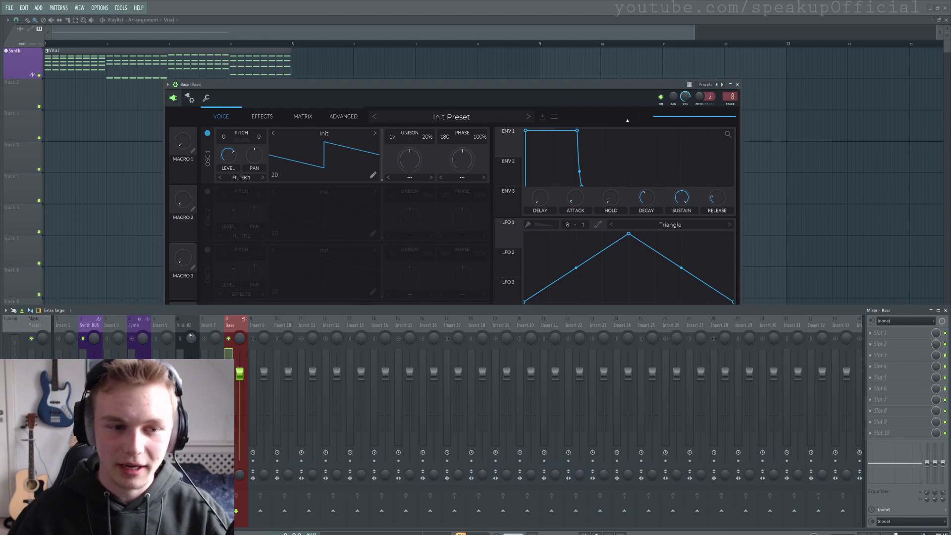
pyautogui.press('F9')
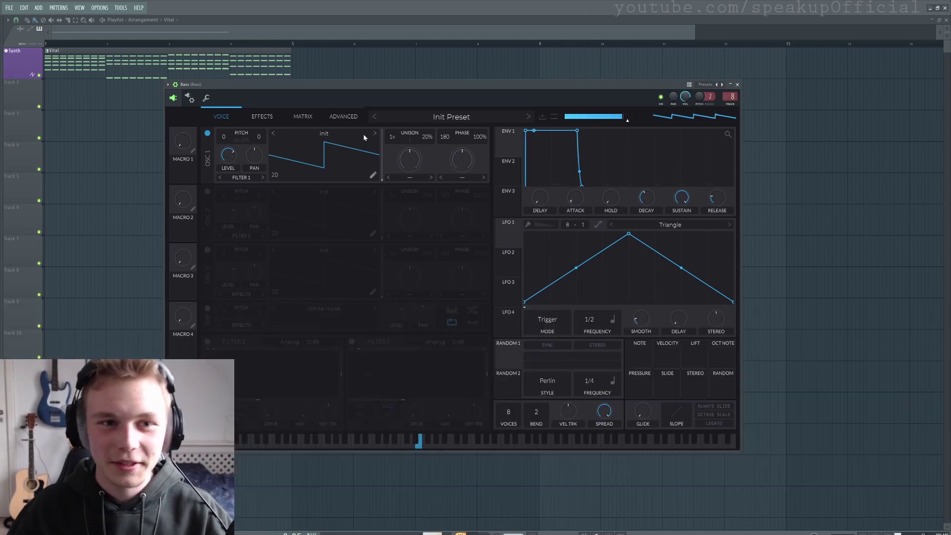
# Transpose the Bass Vital's oscillator 1 to -12 and enable oscillator 2 with the Basic Shapes sine transposed to -24.
pyautogui.moveTo(224, 138); pyautogui.dragTo(241, 159)
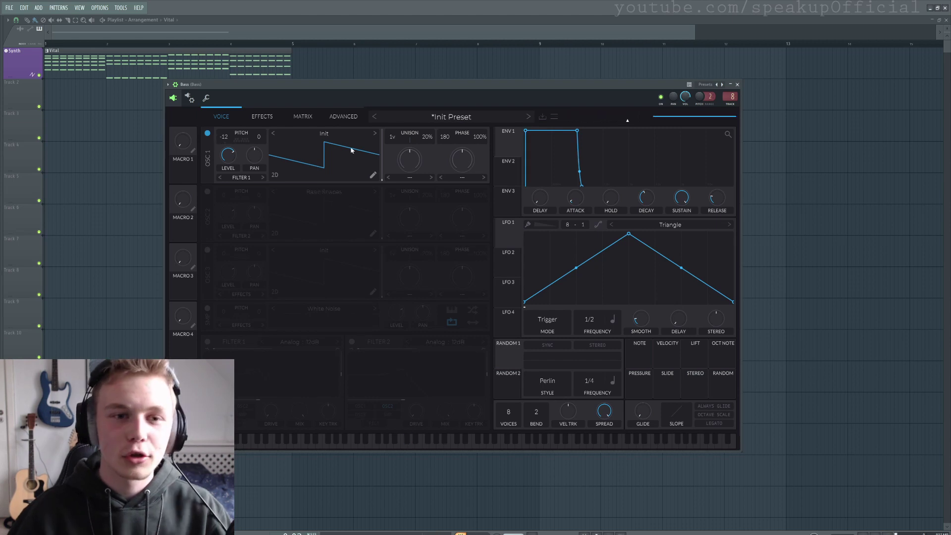
pyautogui.click(208, 193)
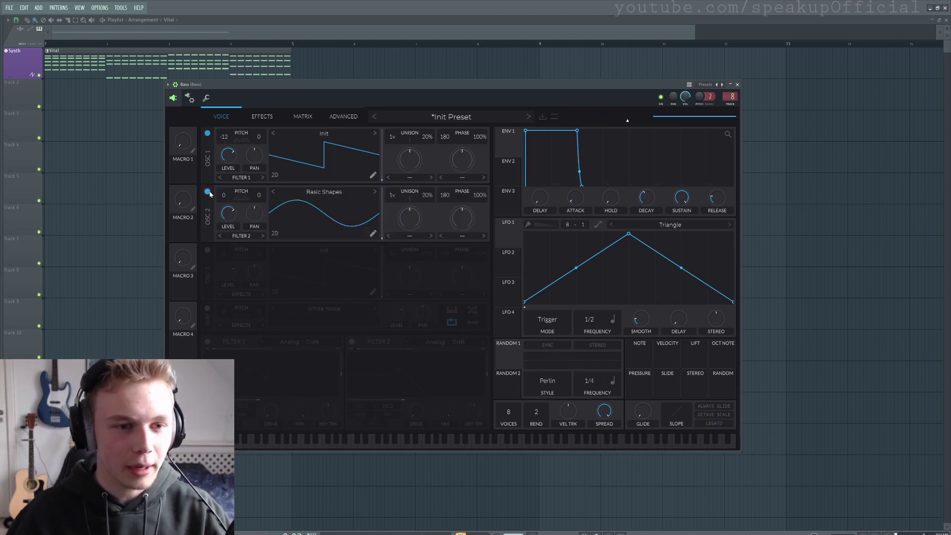
pyautogui.click(302, 191)
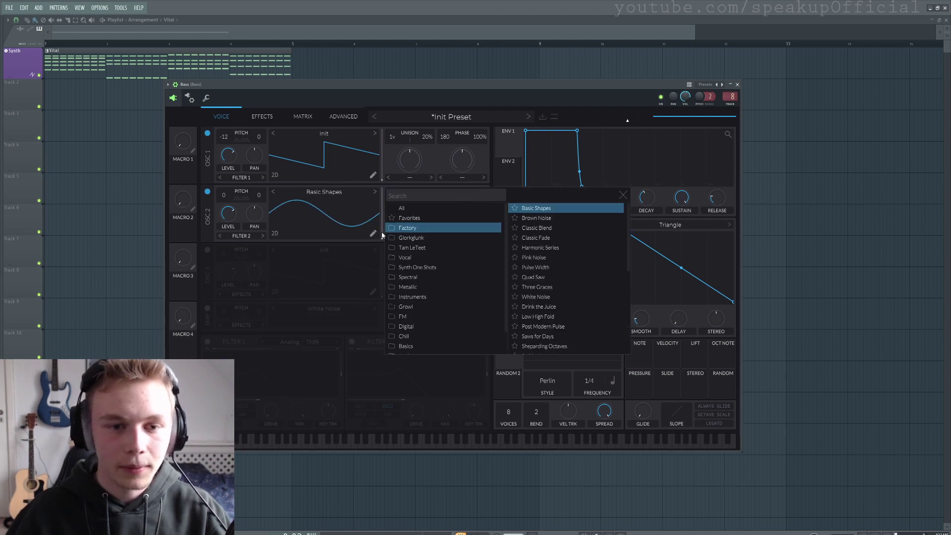
pyautogui.click(622, 195)
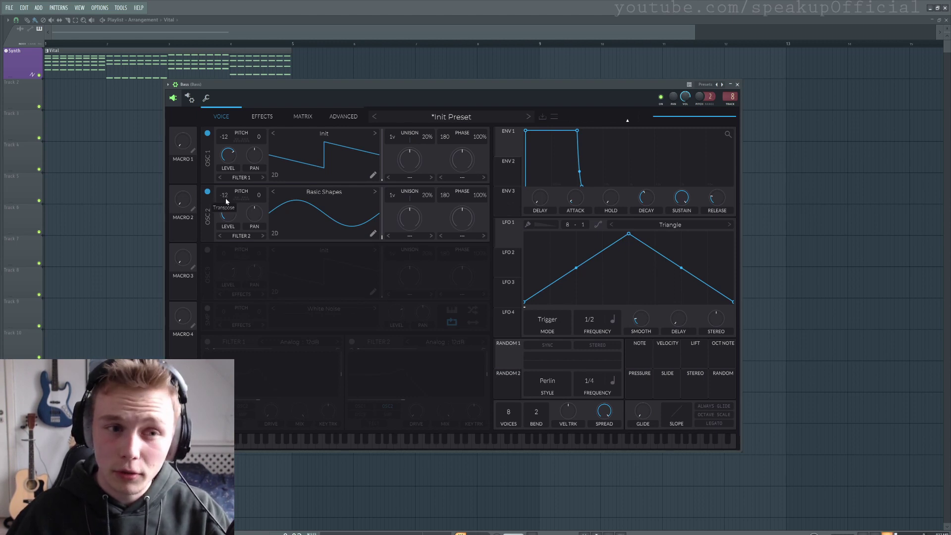
pyautogui.press('space')
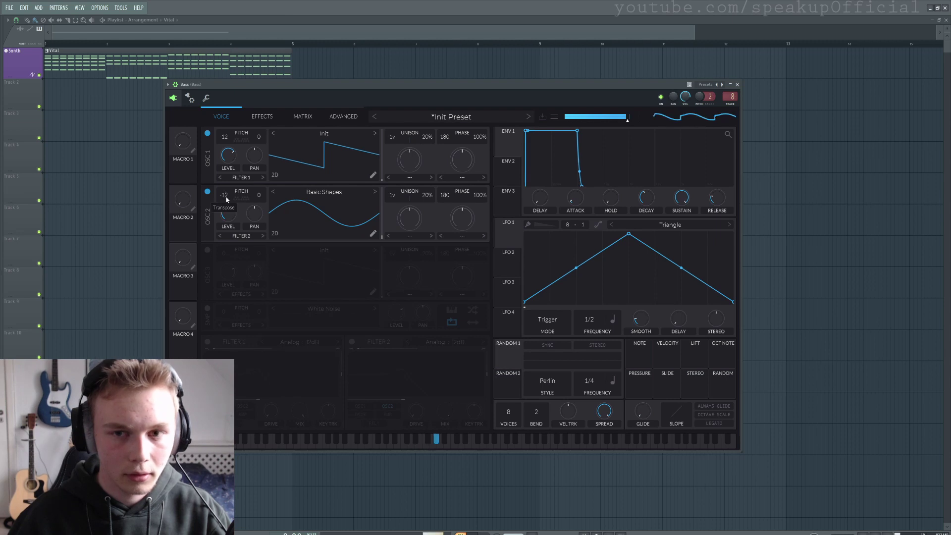
pyautogui.moveTo(226, 194); pyautogui.dragTo(227, 207)
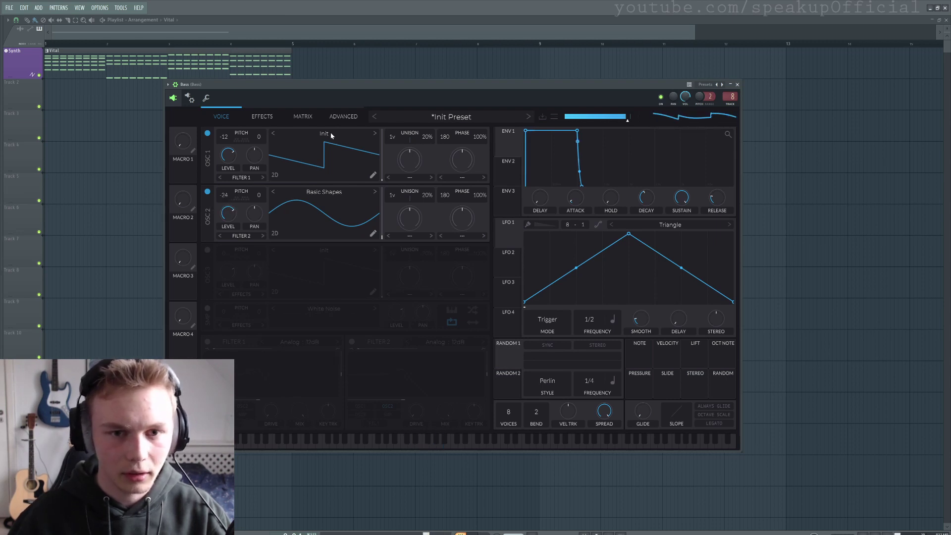
# Set the Bass oscillator 1 unison to 3 voices with 3% detune and shift oscillator 2's Basic Shapes to a square wave.
pyautogui.moveTo(426, 137); pyautogui.dragTo(428, 169)
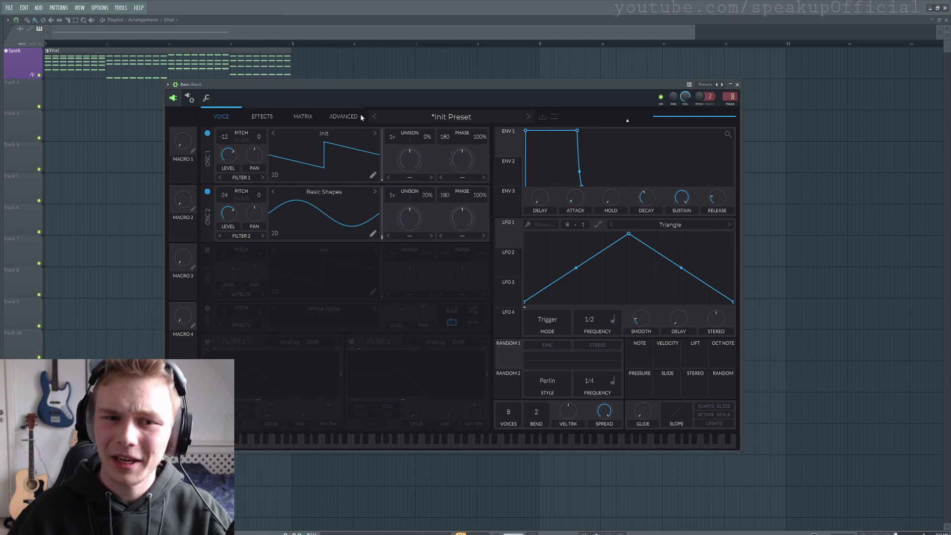
pyautogui.scroll(2, 393, 137)
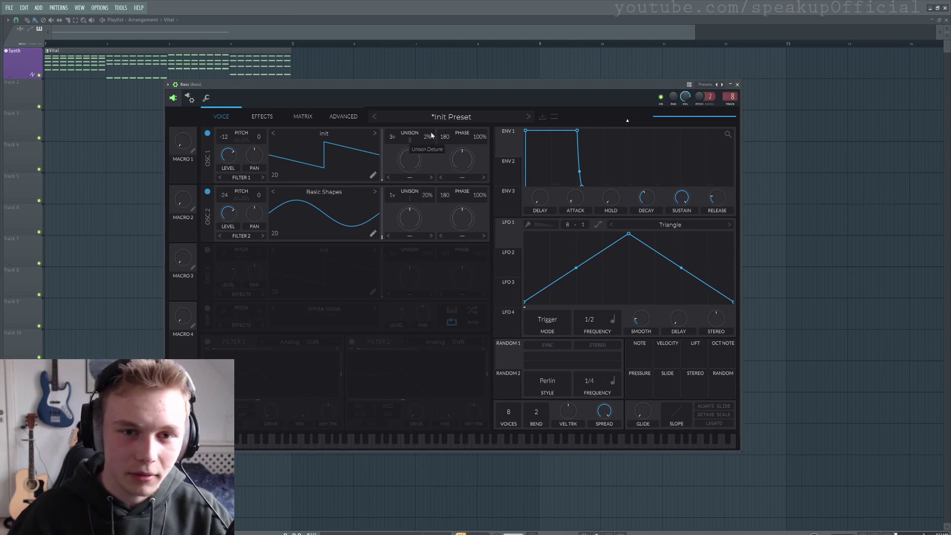
pyautogui.press('h')
pyautogui.press('h')
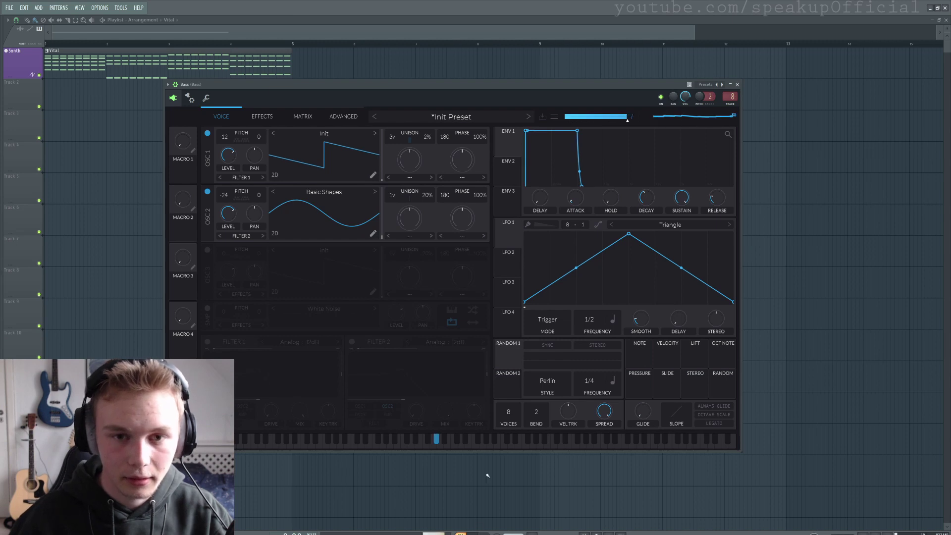
pyautogui.scroll(2, 429, 137)
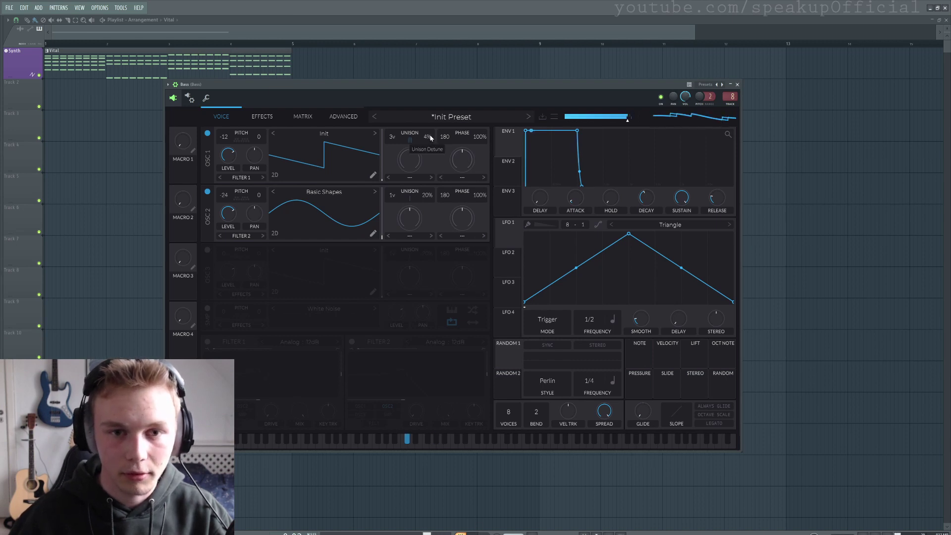
pyautogui.press('h')
pyautogui.scroll(-1, 430, 138)
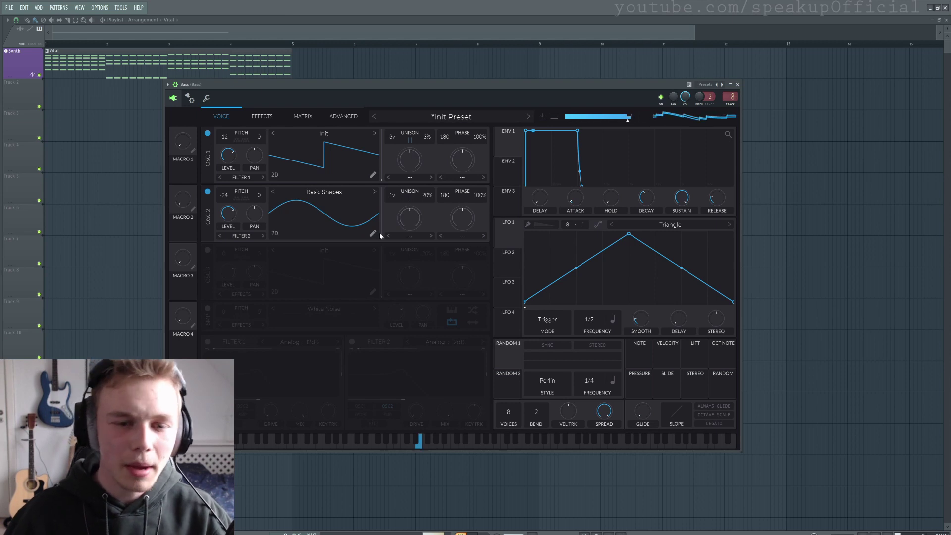
pyautogui.moveTo(381, 237); pyautogui.dragTo(382, 212)
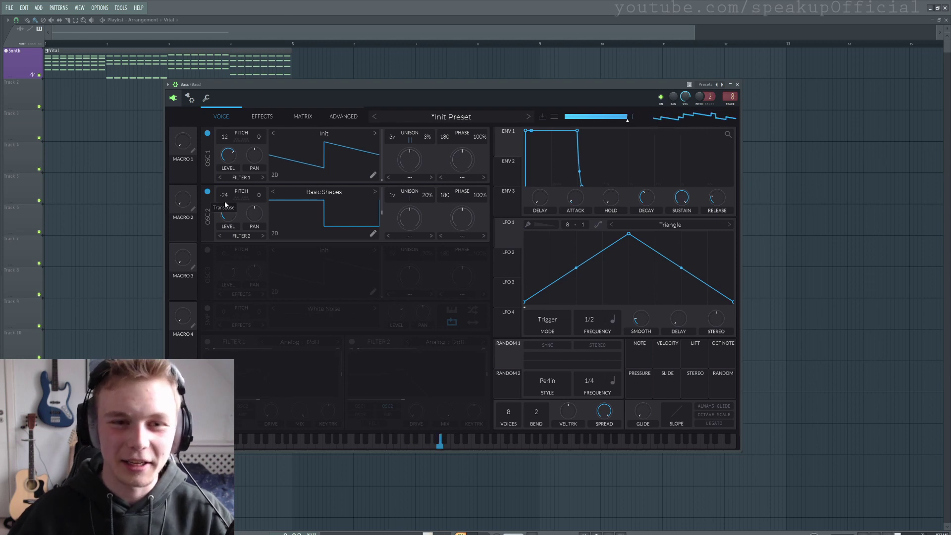
# Enable Soft Clip distortion in the Bass Vital's effects and increase its drive.
pyautogui.click(262, 116)
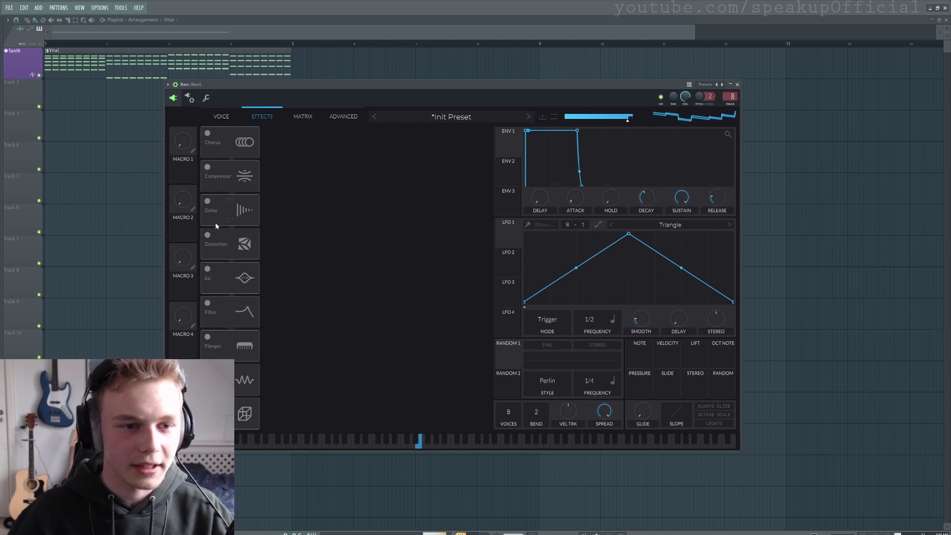
pyautogui.click(208, 235)
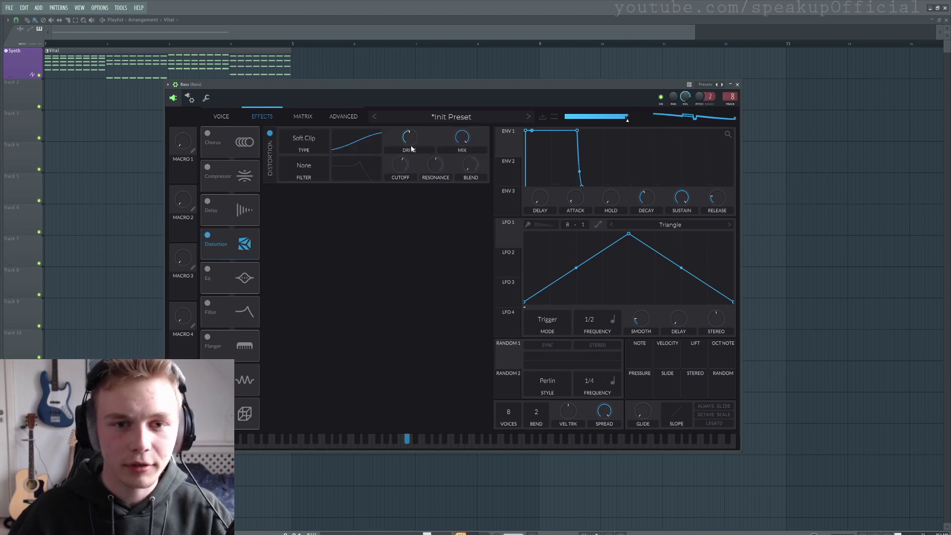
pyautogui.moveTo(411, 149); pyautogui.dragTo(414, 137)
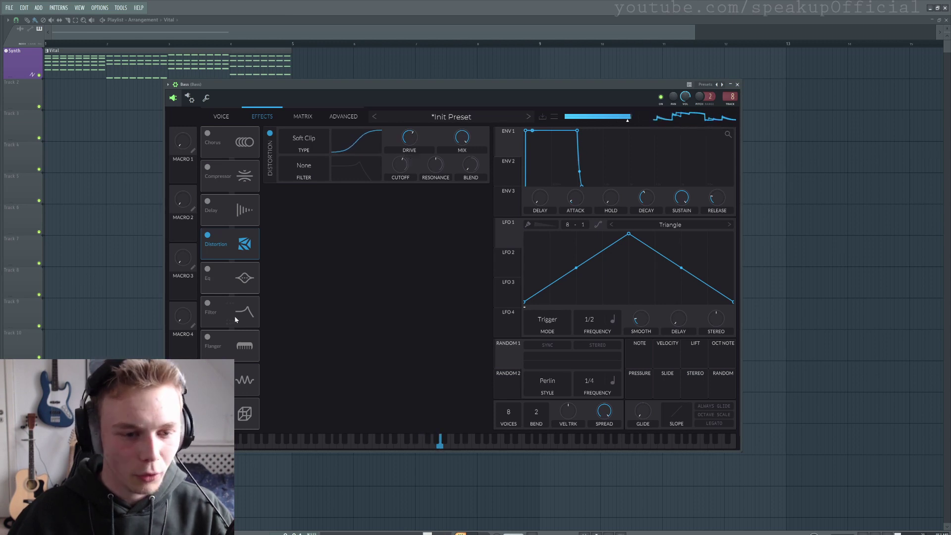
# Enable the Analog 12dB low-pass filter effect on the Bass and raise its cutoff during playback.
pyautogui.click(207, 303)
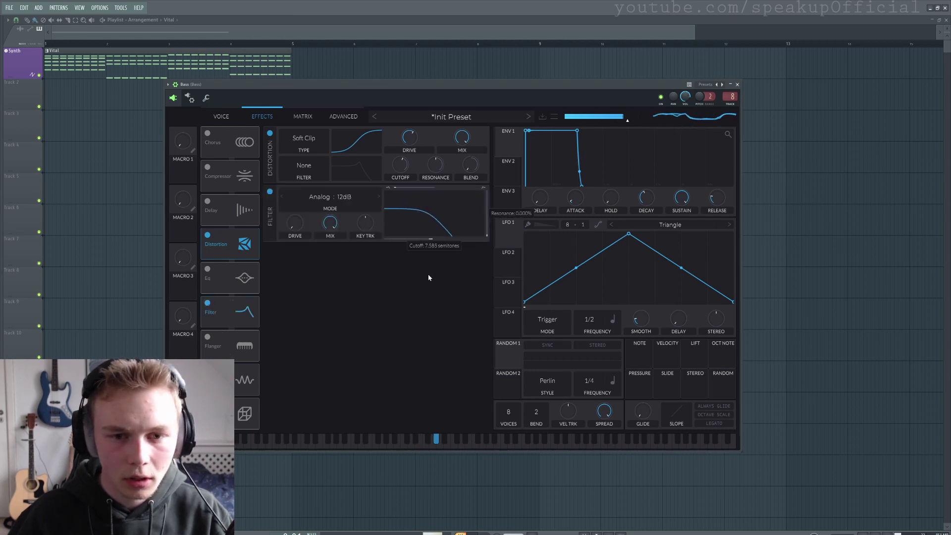
pyautogui.moveTo(429, 277); pyautogui.dragTo(454, 299)
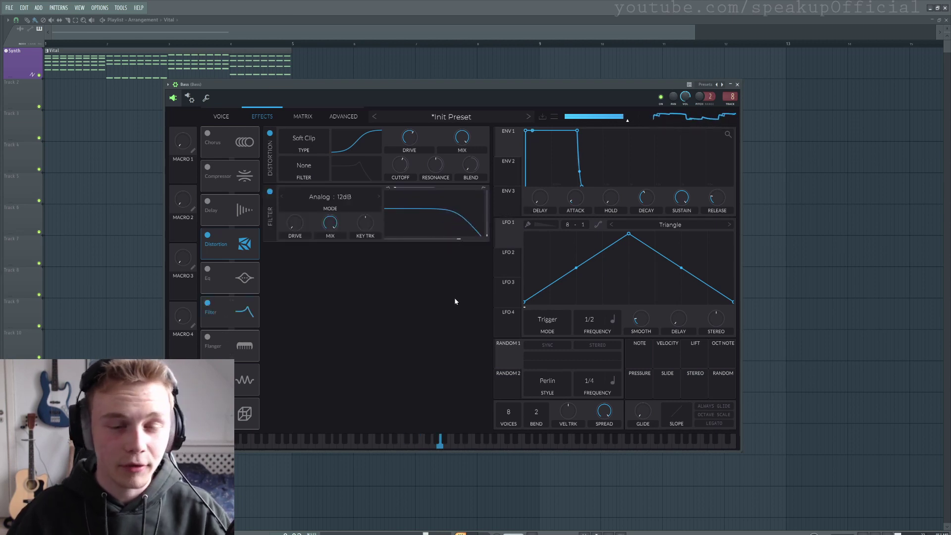
pyautogui.moveTo(458, 226); pyautogui.dragTo(454, 251)
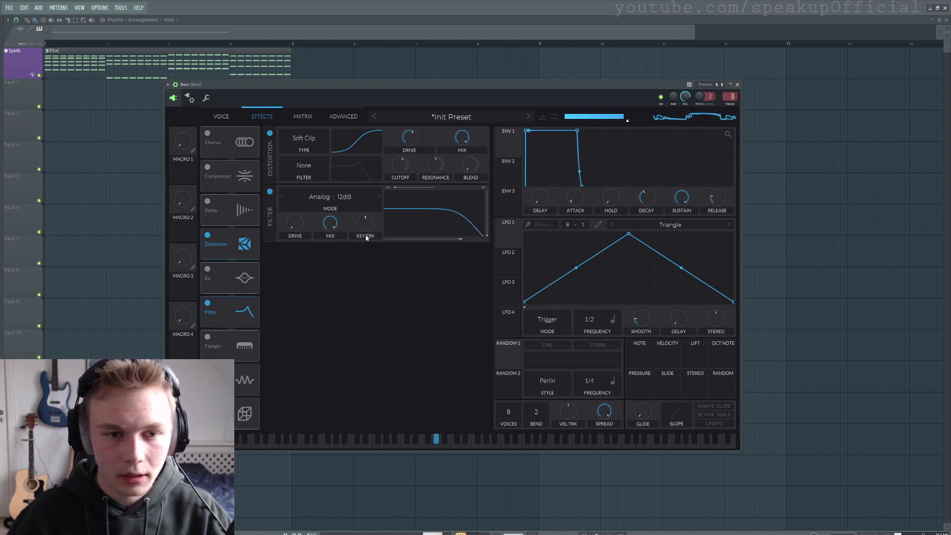
# Switch the Bass Vital's filter effect to Analog 24dB and raise its cutoff slightly.
pyautogui.click(379, 197)
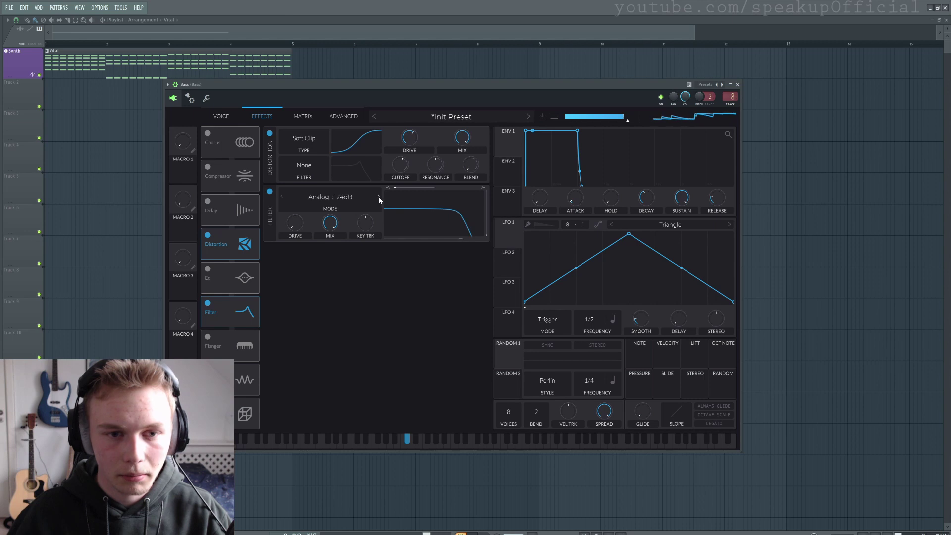
pyautogui.moveTo(448, 229); pyautogui.dragTo(455, 240)
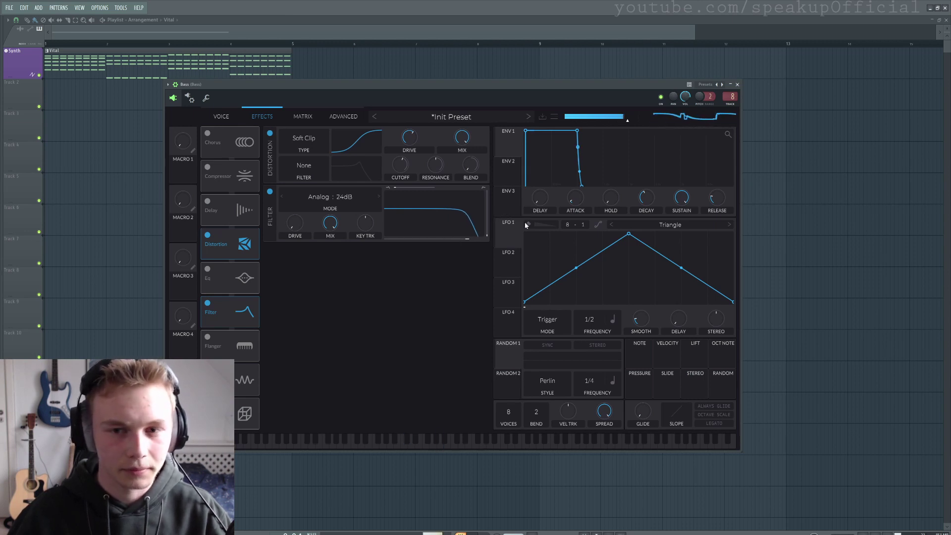
pyautogui.click(737, 85)
# Audition the Bass mixer track in solo and return to the full mix.
pyautogui.press('F9')
pyautogui.rightClick(229, 339)
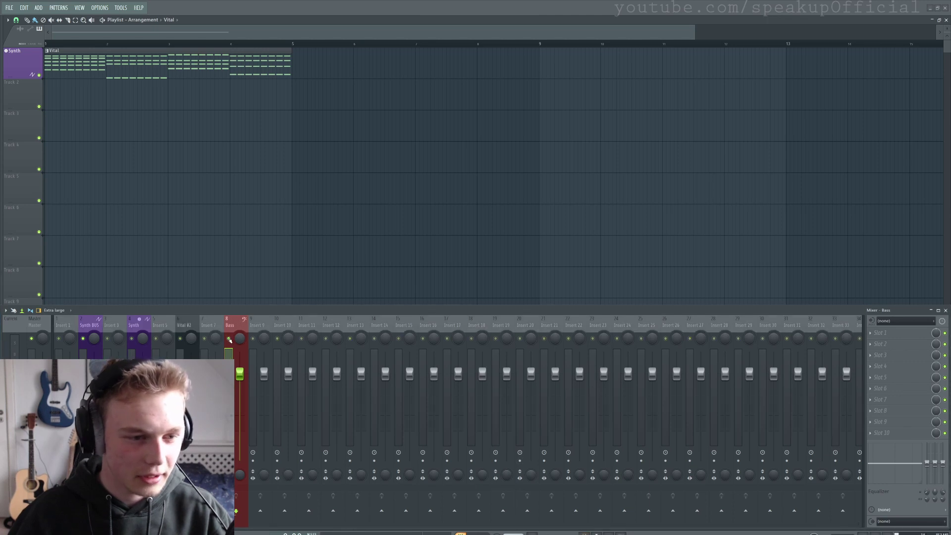
pyautogui.rightClick(228, 339)
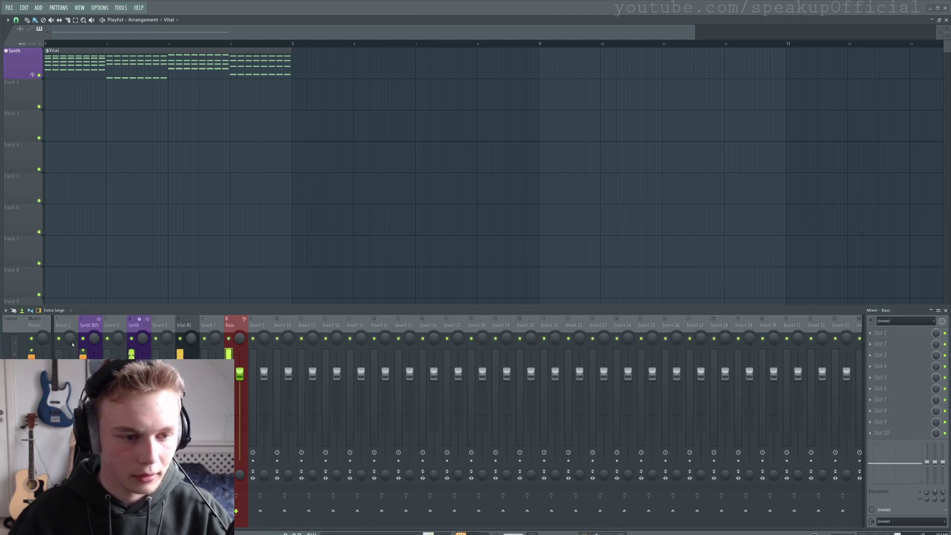
# Reorder the mixer tracks so Synth BUS sits on insert 4, Synth on 6 and Vital #2 on 7.
pyautogui.click(134, 328)
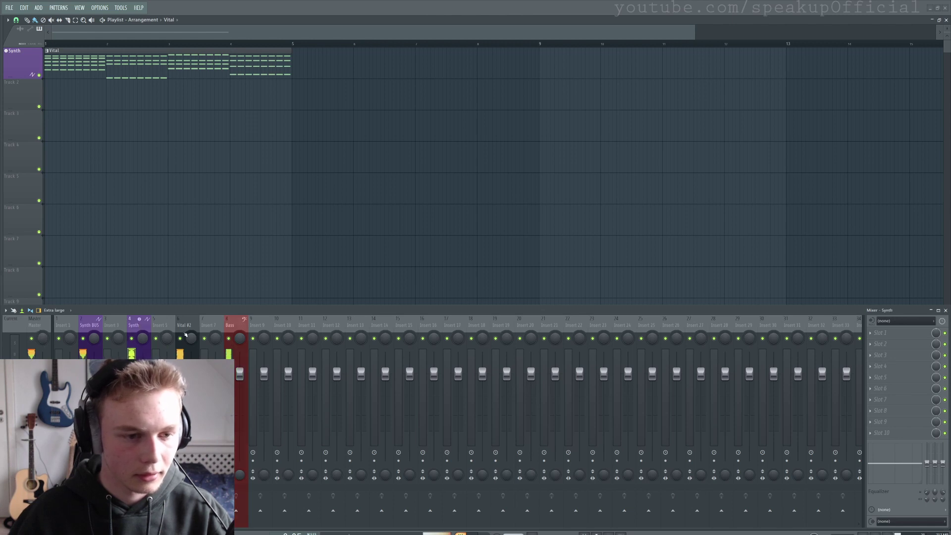
pyautogui.click(186, 332)
pyautogui.scroll(-1, 142, 328)
pyautogui.scroll(-1, 193, 327)
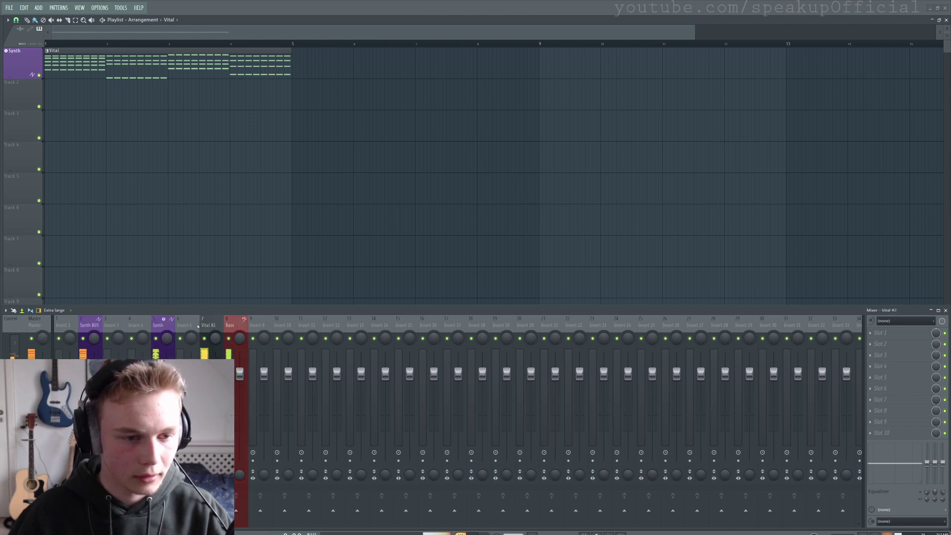
pyautogui.scroll(-1, 194, 327)
pyautogui.click(30, 323)
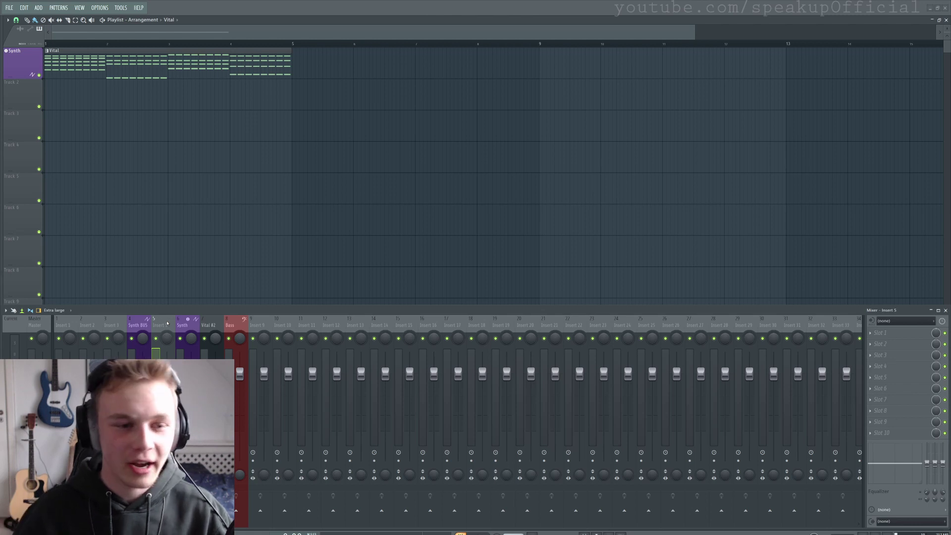
# Load SPAN on the Current mixer track and view the Master's frequency spectrum during playback.
pyautogui.click(12, 325)
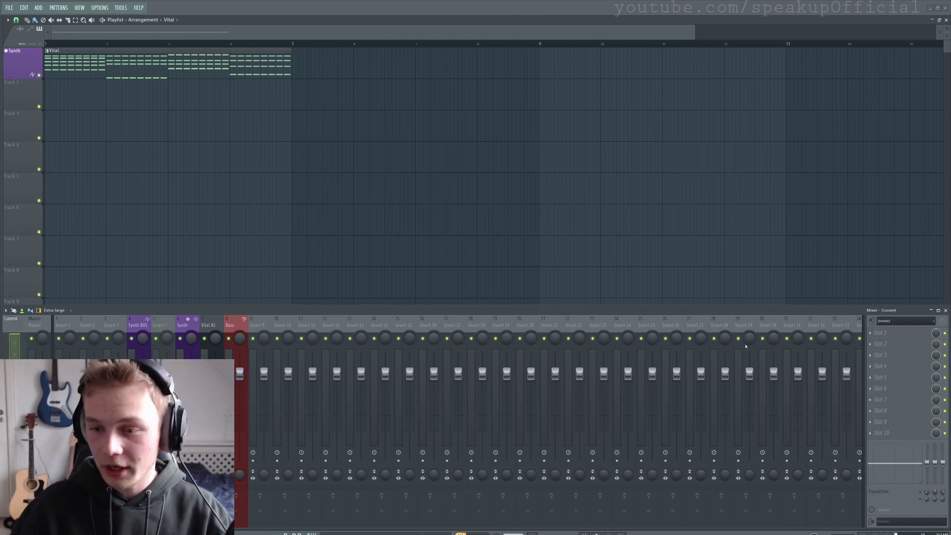
pyautogui.click(899, 334)
pyautogui.click(713, 121)
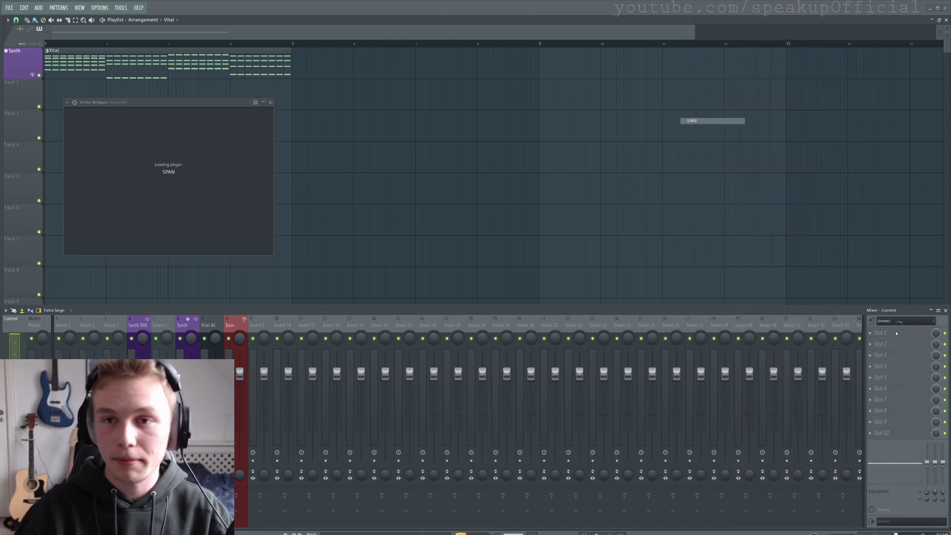
pyautogui.moveTo(367, 102); pyautogui.dragTo(630, 47)
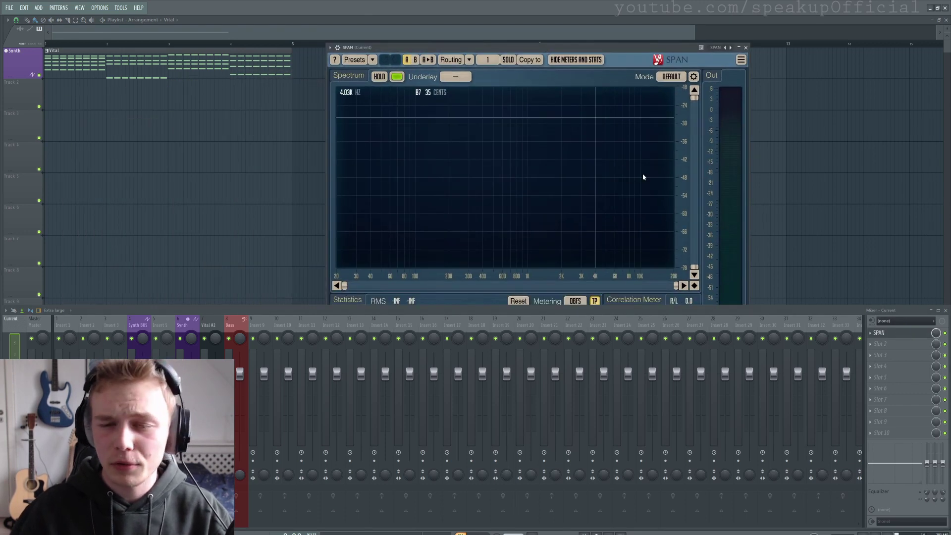
pyautogui.moveTo(688, 306); pyautogui.dragTo(688, 322)
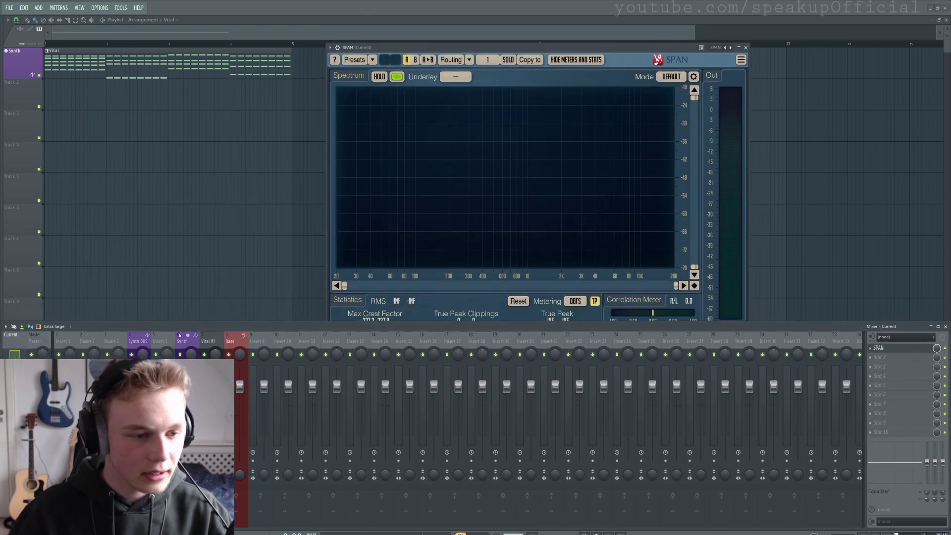
pyautogui.press('space')
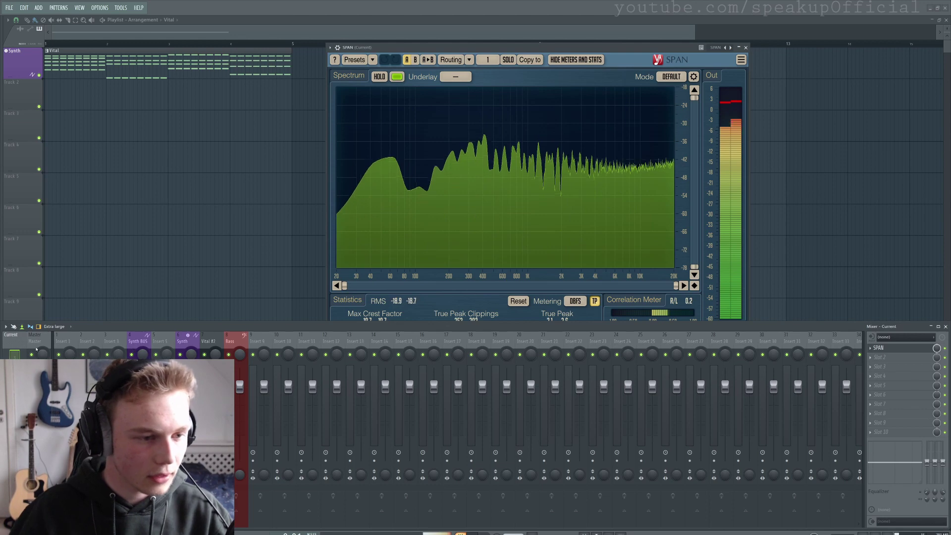
pyautogui.click(37, 341)
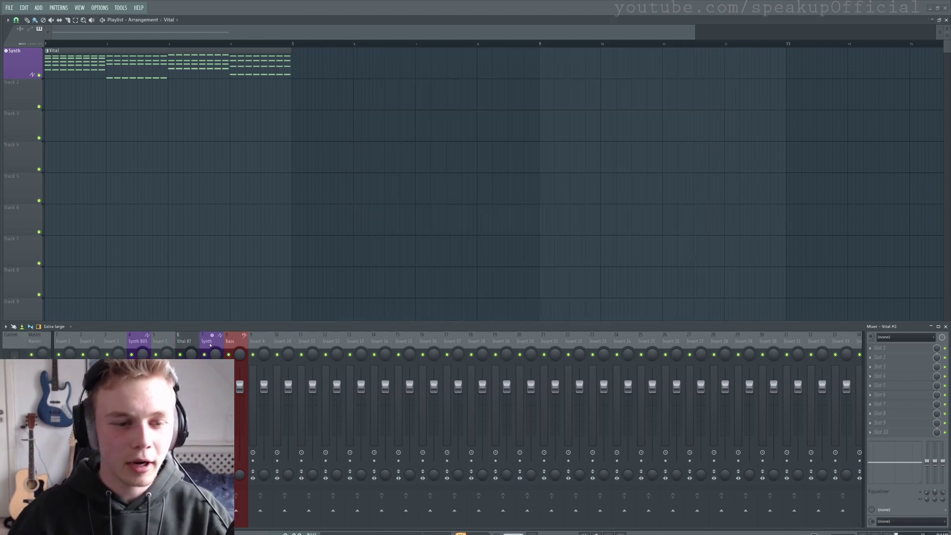
# Mute the Vital #2 and Synth tracks, then bring them back in while balancing their levels against the Bass.
pyautogui.click(182, 355)
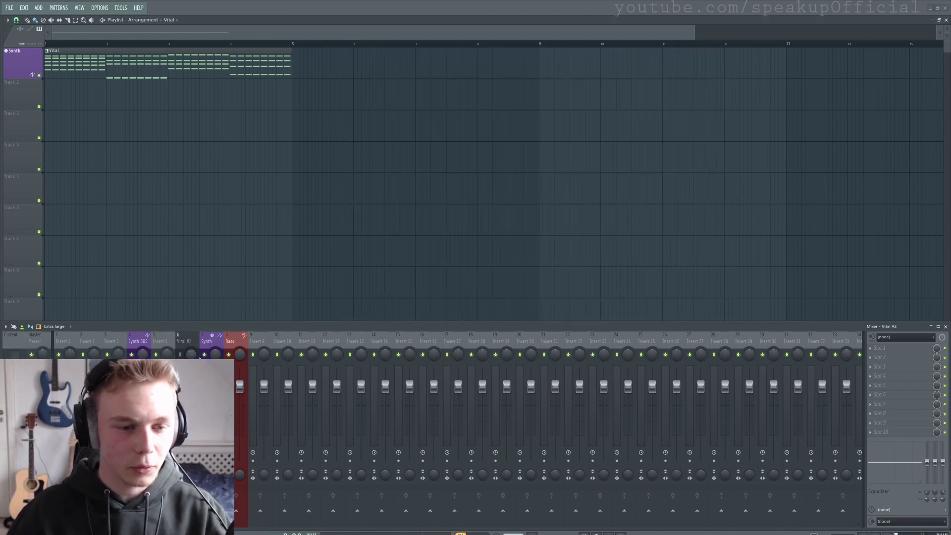
pyautogui.click(204, 354)
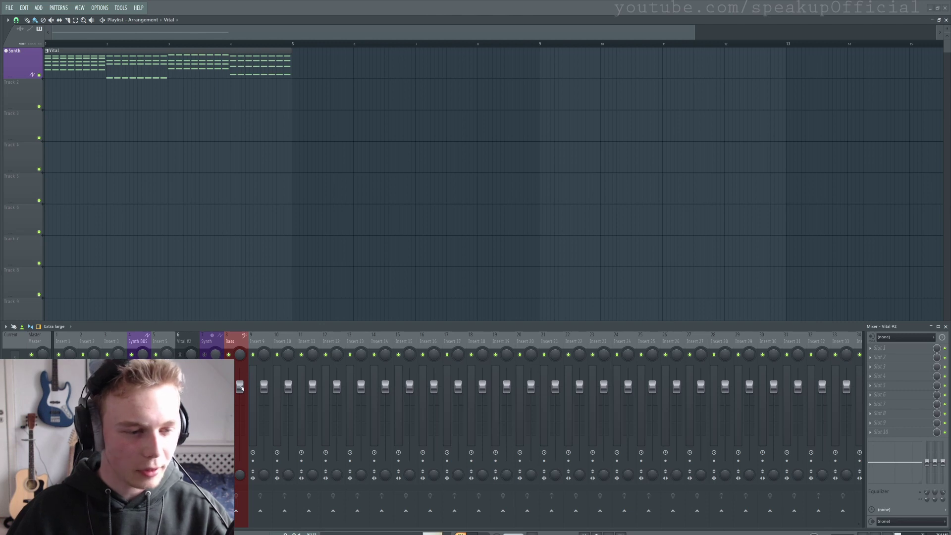
pyautogui.click(212, 435)
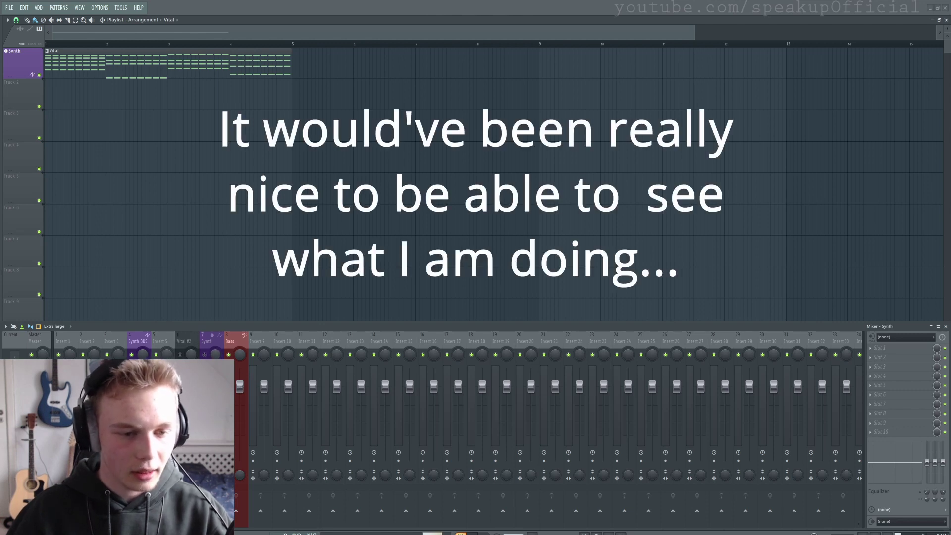
pyautogui.click(188, 436)
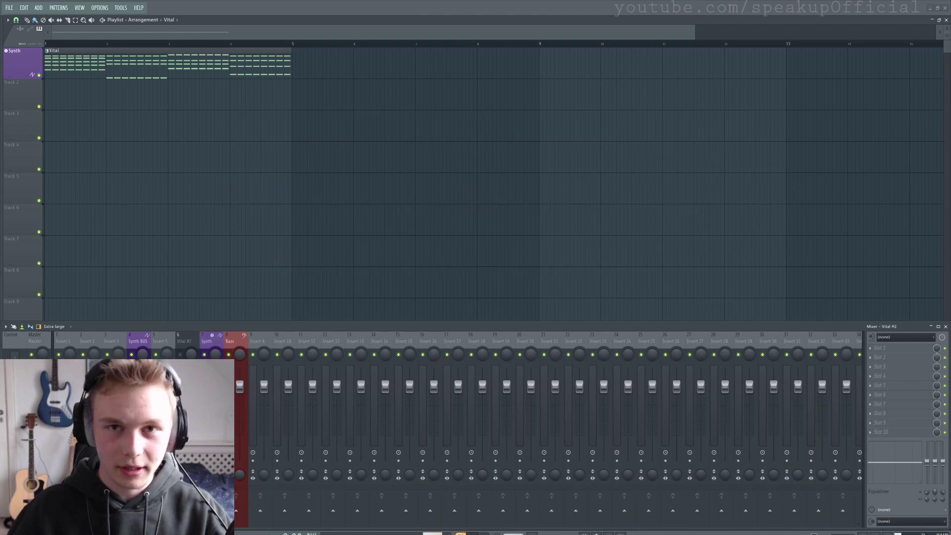
pyautogui.click(212, 436)
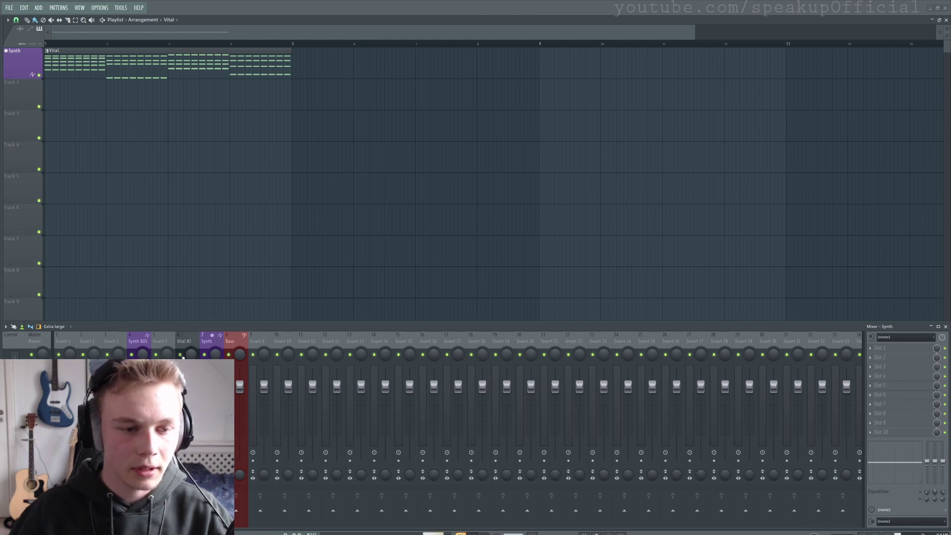
pyautogui.click(184, 341)
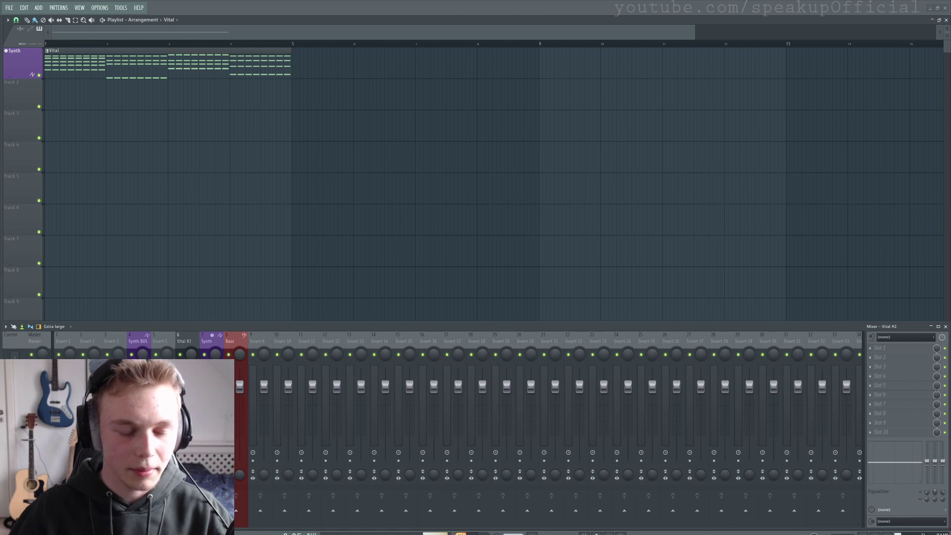
# Lower the Bass fader slightly, readjust the Synth and Vital #2 faders, and close the mixer.
pyautogui.moveTo(240, 386); pyautogui.dragTo(240, 393)
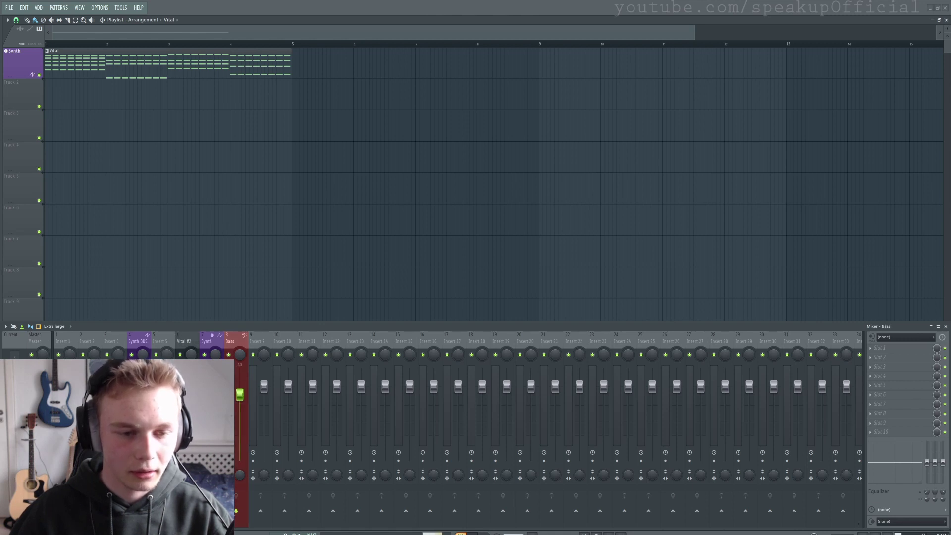
pyautogui.click(216, 388)
pyautogui.click(191, 389)
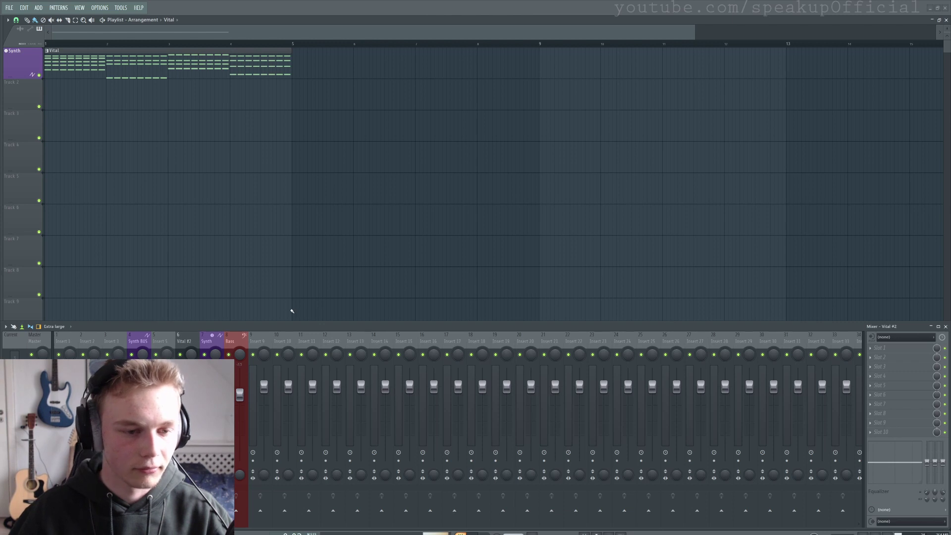
pyautogui.press('F9')
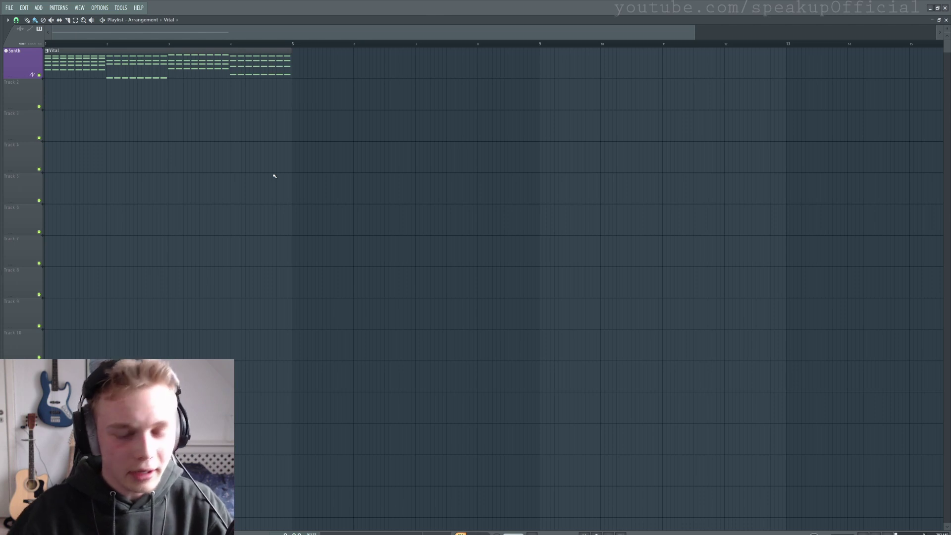
# Delete the last three hits of bars 1 and 2 in the piano rolls of both the Layer and the Bass.
pyautogui.click(597, 534)
pyautogui.click(596, 533)
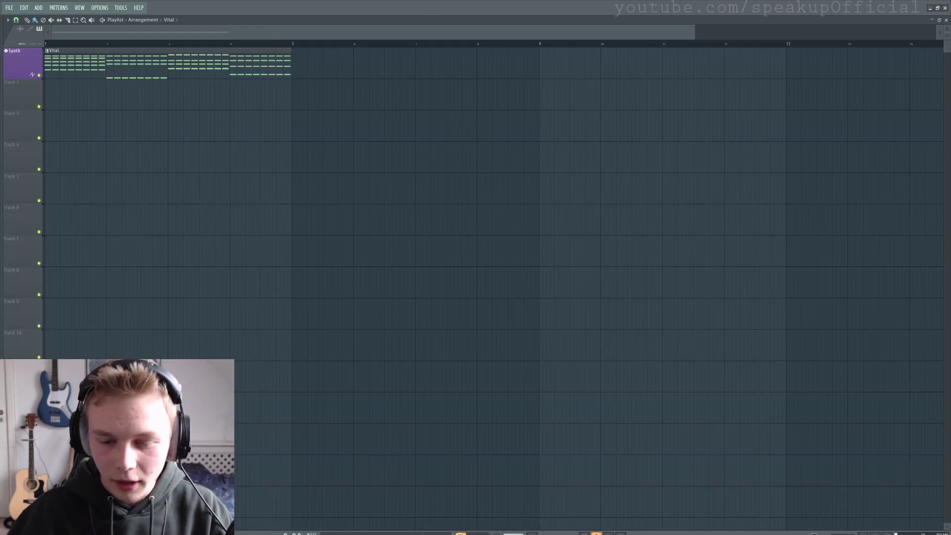
pyautogui.press('F7')
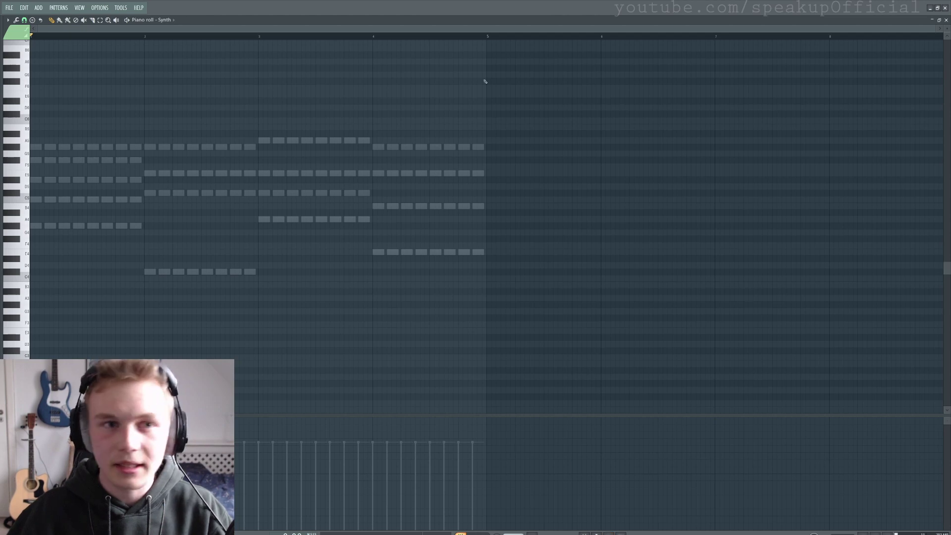
pyautogui.click(166, 20)
pyautogui.click(173, 34)
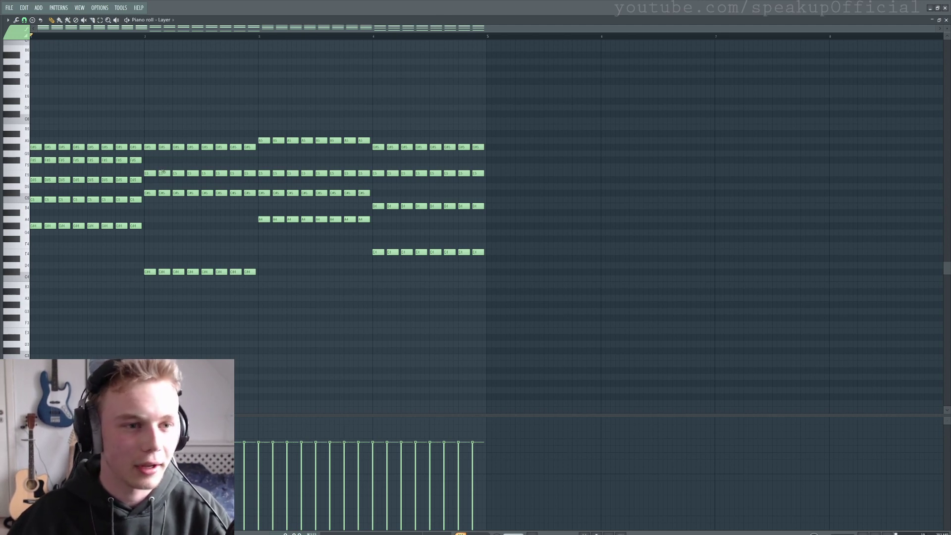
pyautogui.scroll(1, 145, 148)
pyautogui.moveTo(420, 197); pyautogui.dragTo(391, 246)
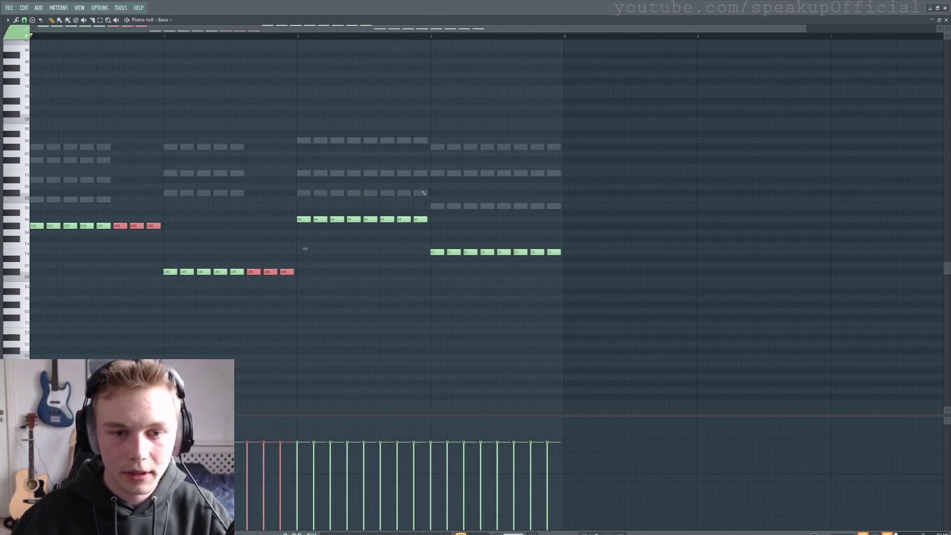
pyautogui.press('Delete')
pyautogui.press('space')
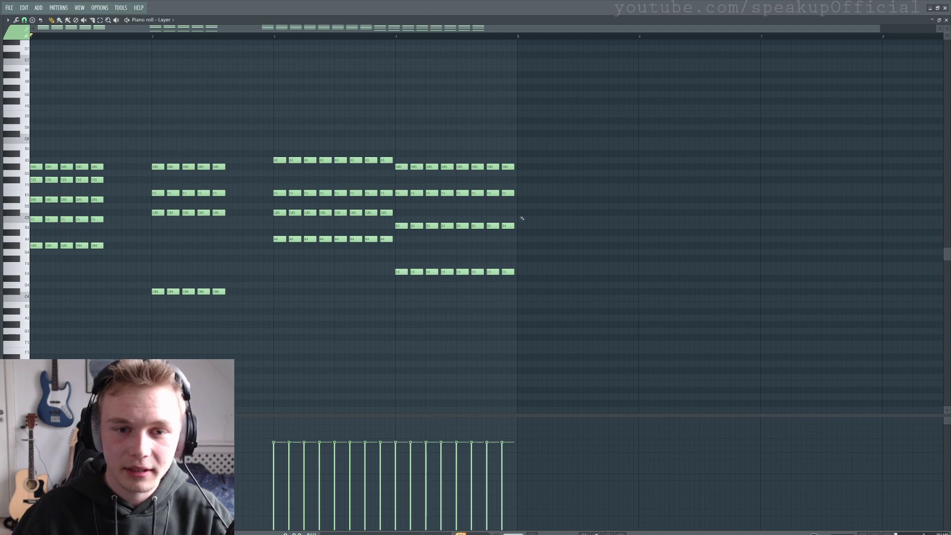
# Try raising the Layer's B4 notes in the second half of bar 4 by an octave.
pyautogui.moveTo(551, 210); pyautogui.dragTo(461, 229)
pyautogui.hotkey('ctrl', 'Up')
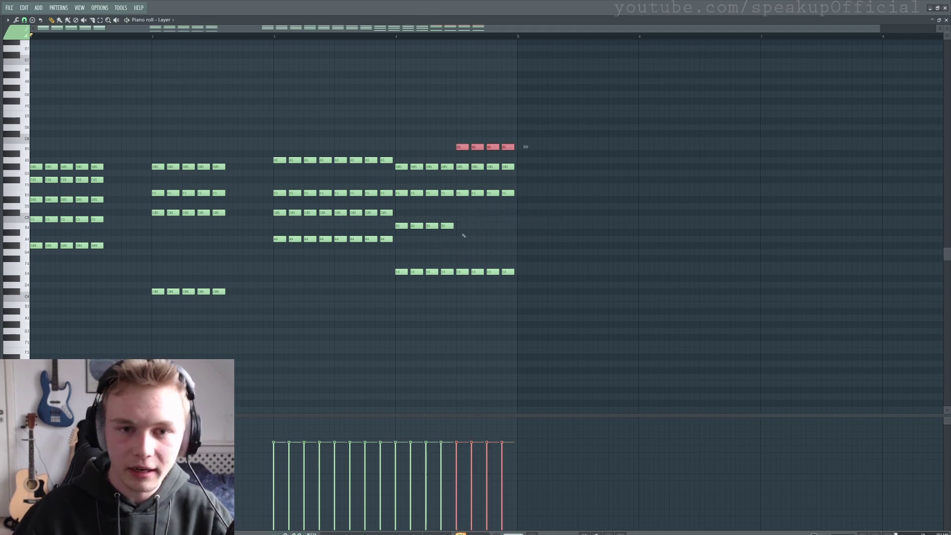
pyautogui.hotkey('ctrl', 'Down')
pyautogui.keyDown('ctrl'); pyautogui.click(590, 144); pyautogui.keyUp('ctrl')
pyautogui.moveTo(582, 184); pyautogui.dragTo(464, 202)
pyautogui.keyDown('ctrl'); pyautogui.click(484, 143); pyautogui.keyUp('ctrl')
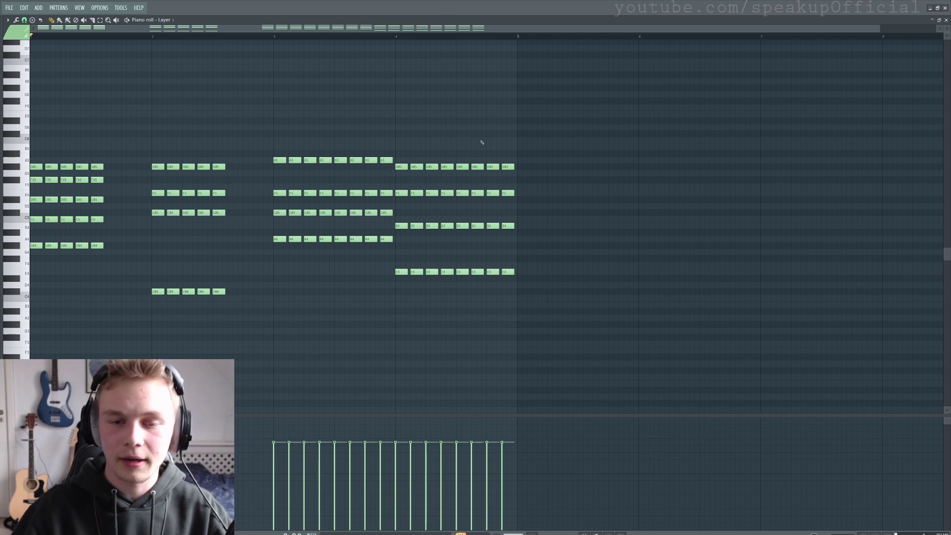
pyautogui.keyDown('alt'); pyautogui.rightClick(462, 141); pyautogui.keyUp('alt')
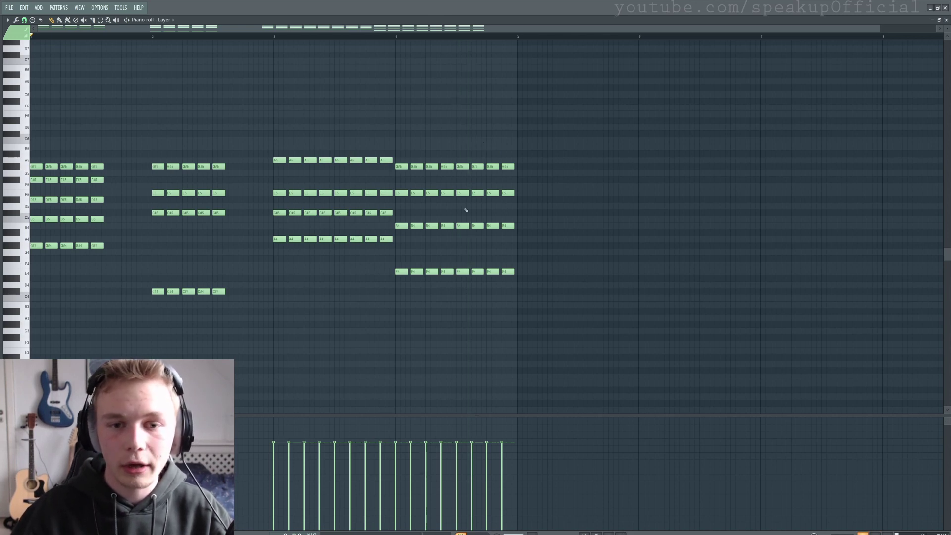
# Raise the Layer's E5 note on beat 3 of bar 4 by an octave to E6 and audition it.
pyautogui.moveTo(461, 177)
pyautogui.mouseDown()
pyautogui.moveTo(460, 237)
pyautogui.moveTo(461, 184)
pyautogui.mouseUp()
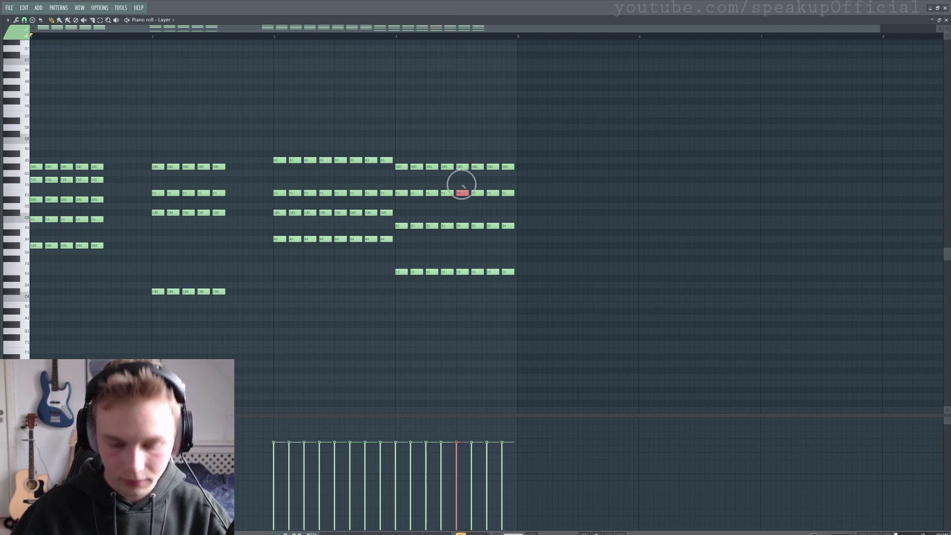
pyautogui.hotkey('ctrl', 'Up')
pyautogui.keyDown('alt'); pyautogui.rightClick(463, 184); pyautogui.keyUp('alt')
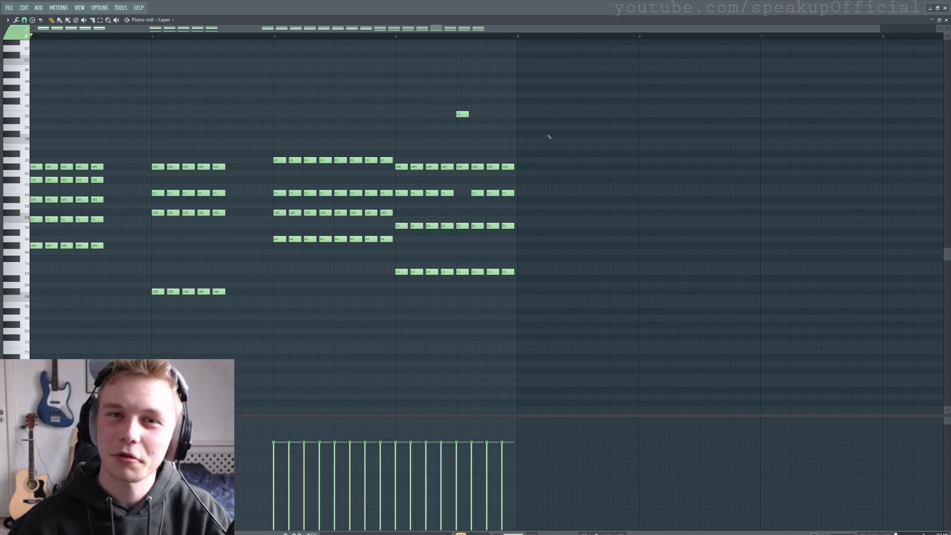
pyautogui.click(463, 114)
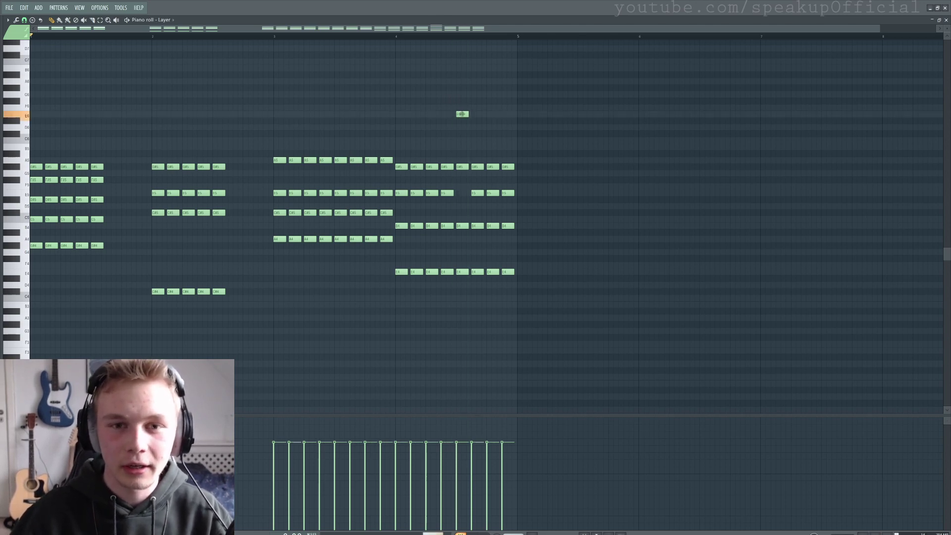
pyautogui.keyDown('alt'); pyautogui.rightClick(462, 101); pyautogui.keyUp('alt')
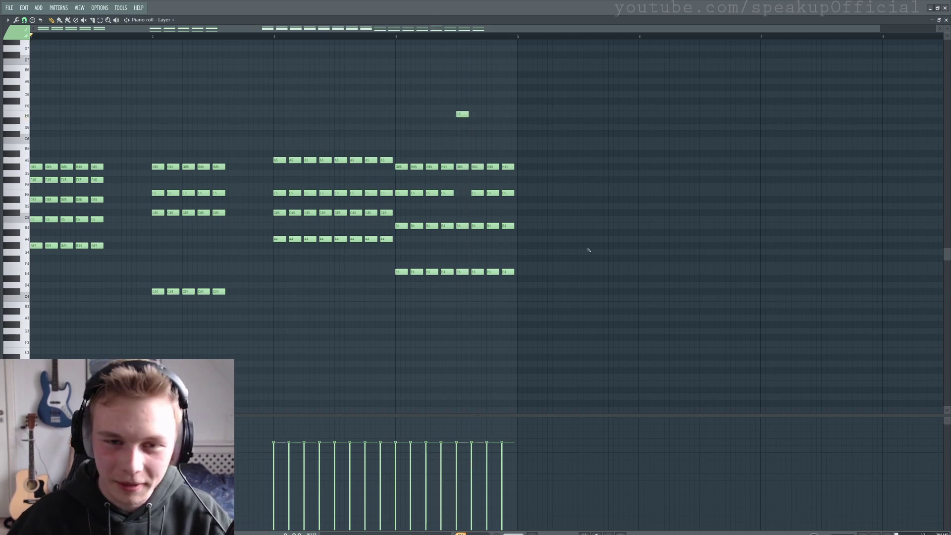
pyautogui.scroll(3, 570, 145)
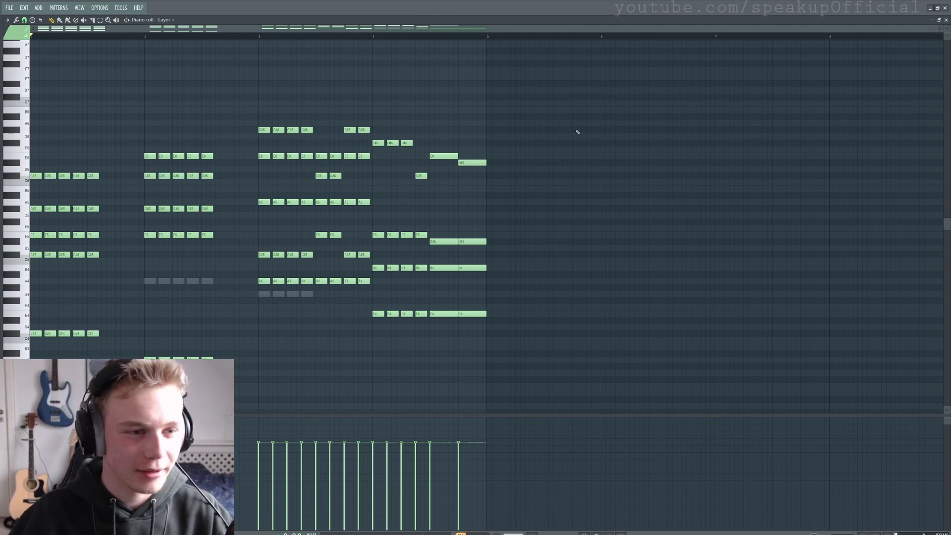
# Lengthen the last chord hit of bars 1 and 2 in the Layer to a full beat and play the pattern.
pyautogui.press('space')
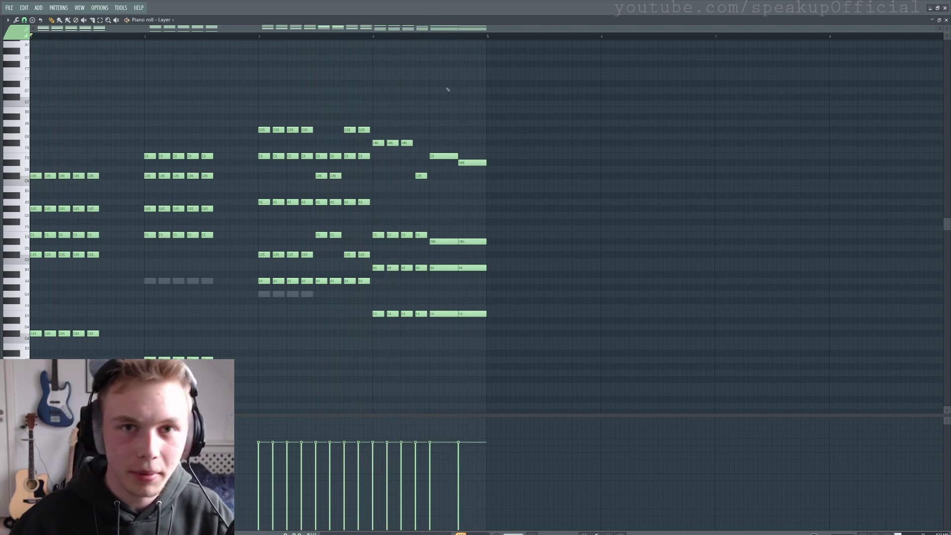
pyautogui.scroll(1, 107, 313)
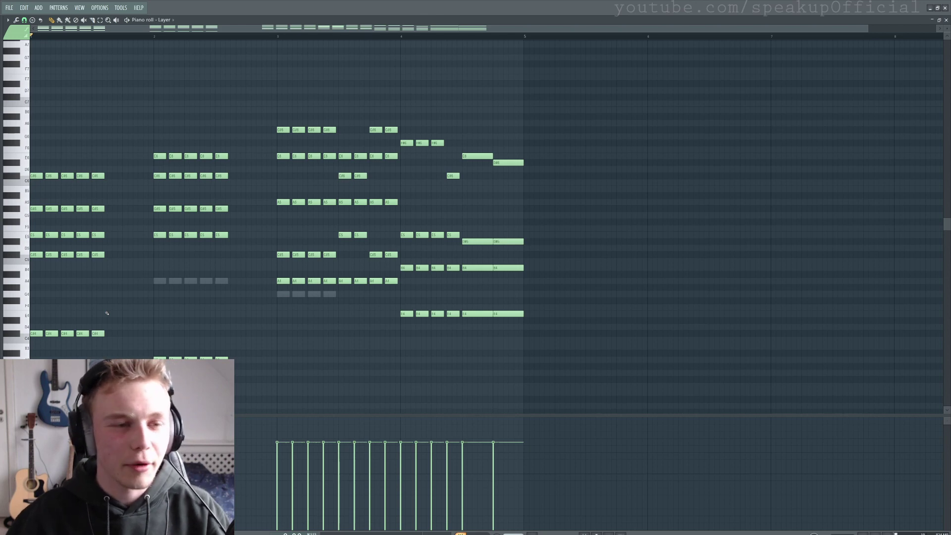
pyautogui.scroll(3, 76, 299)
pyautogui.moveTo(131, 153); pyautogui.dragTo(140, 336)
pyautogui.moveTo(298, 144); pyautogui.dragTo(309, 362)
pyautogui.keyDown('ctrl'); pyautogui.click(399, 372); pyautogui.keyUp('ctrl')
pyautogui.press('space')
pyautogui.scroll(-2, 398, 370)
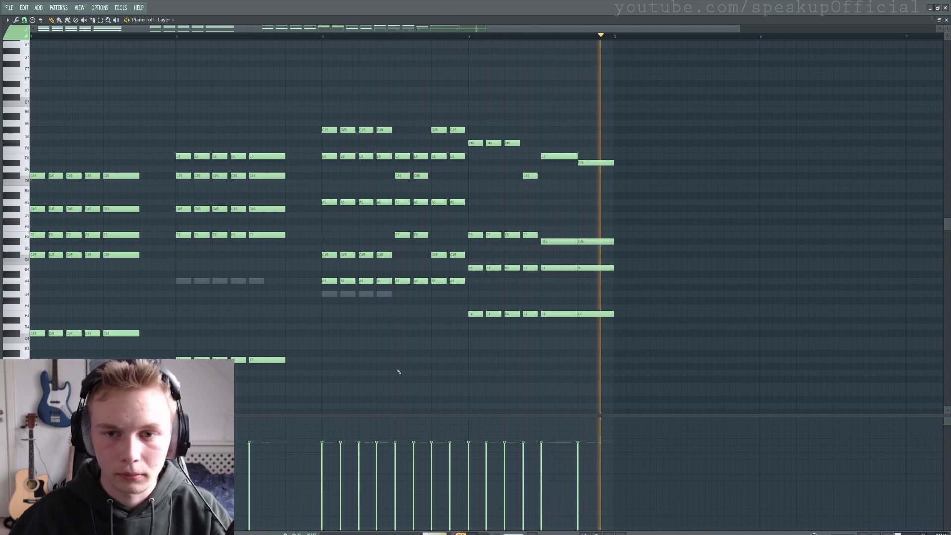
pyautogui.press('space')
# Close the Layer's piano roll and open the Bass channel's notes from the channel rack.
pyautogui.click(946, 20)
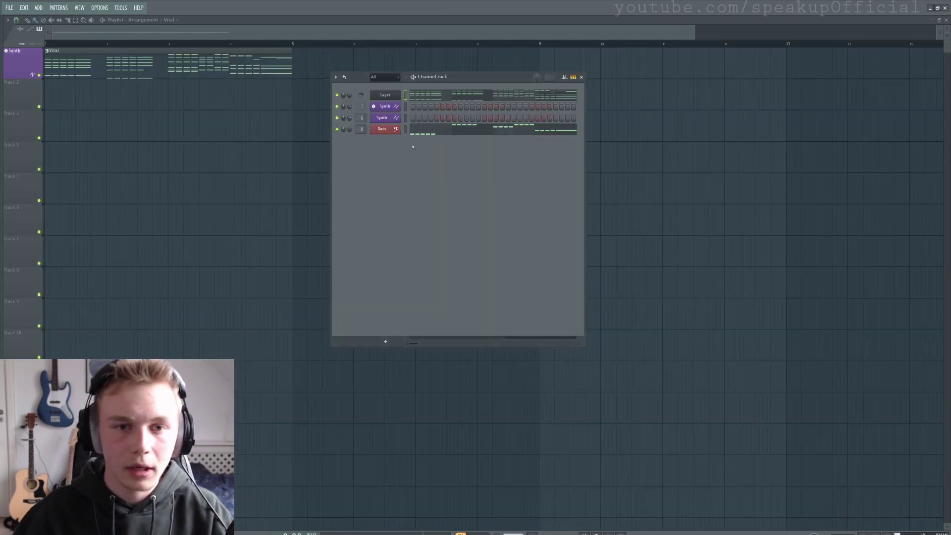
pyautogui.click(416, 130)
pyautogui.scroll(-1, 155, 330)
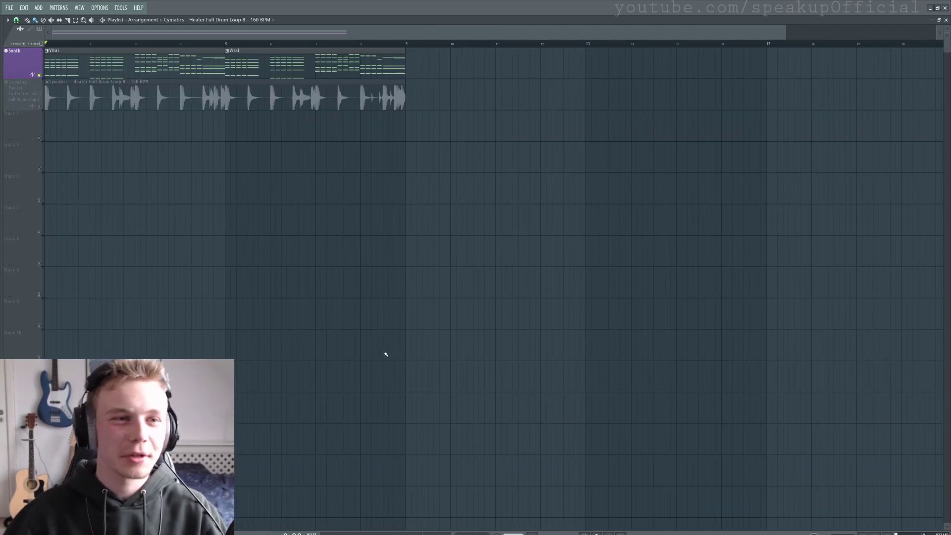
# Play the arrangement without drums, and unmute the Cymatics drum loop track to play it with the synths.
pyautogui.press('space')
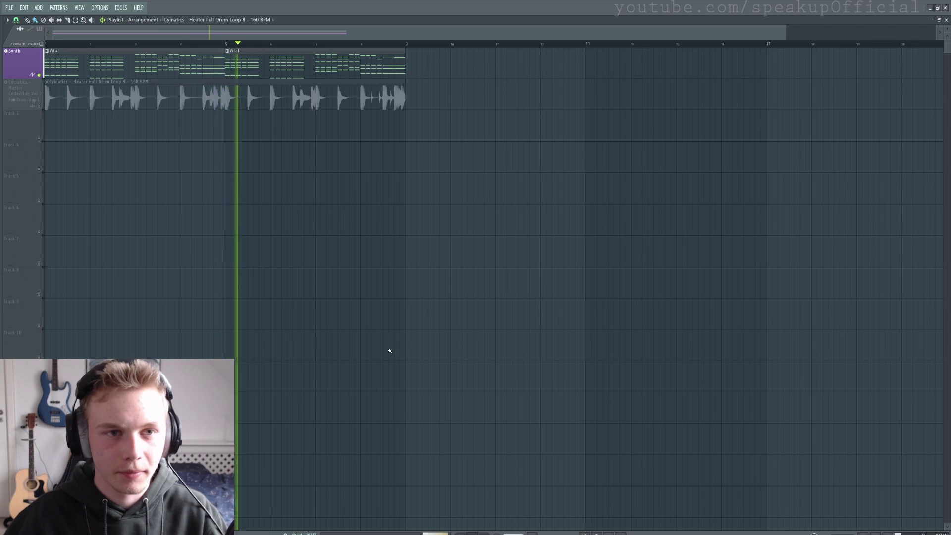
pyautogui.press('space')
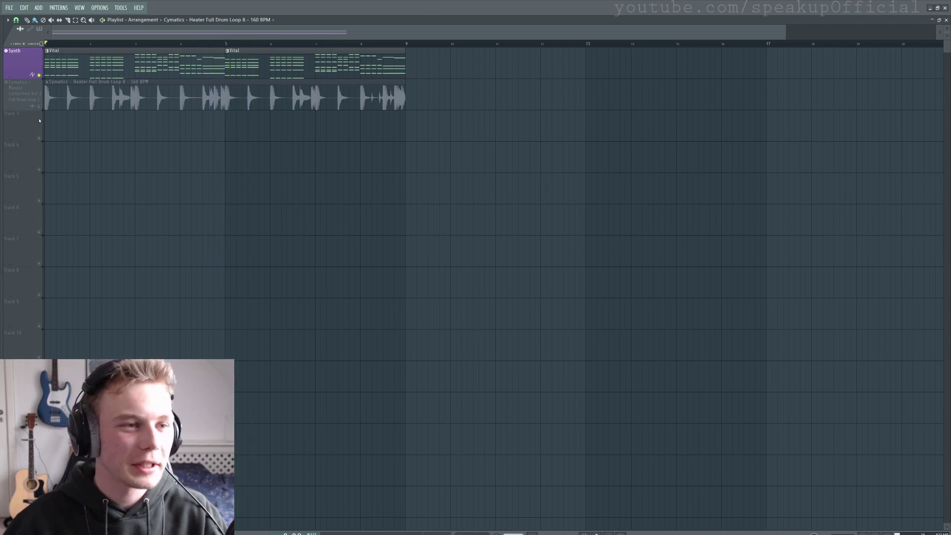
pyautogui.click(40, 106)
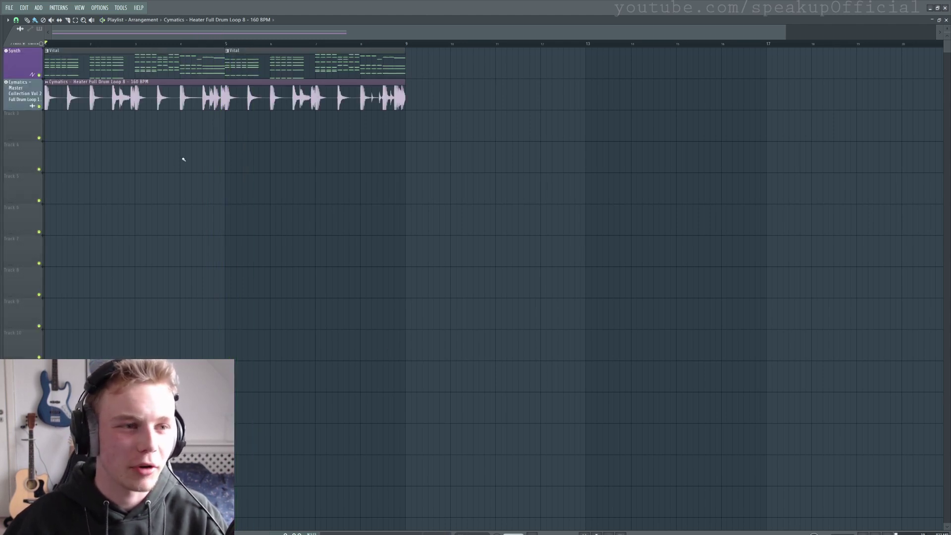
pyautogui.press('space')
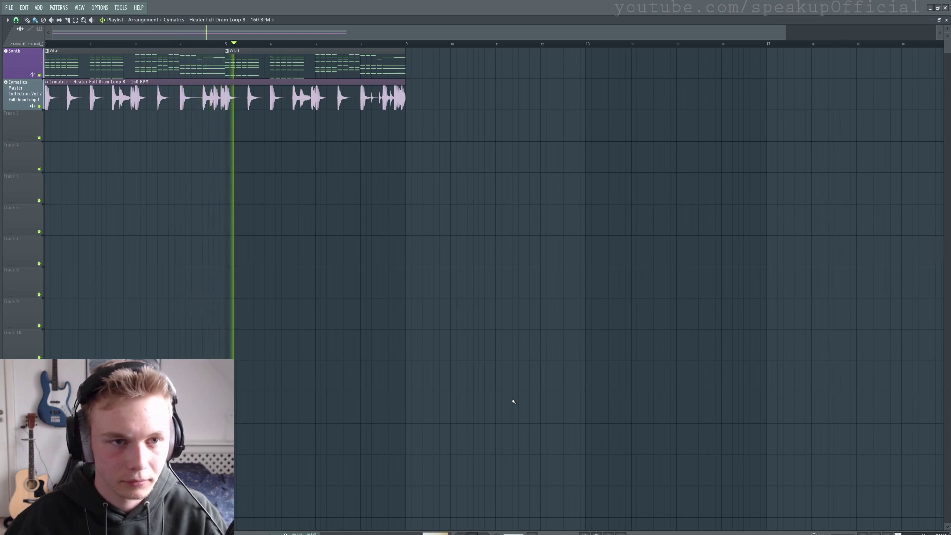
pyautogui.press('space')
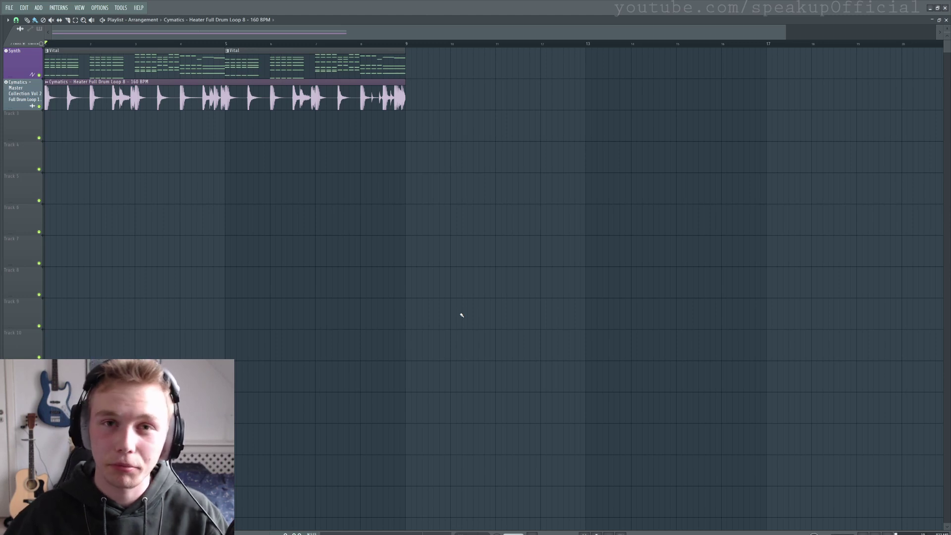
pyautogui.scroll(1, 386, 337)
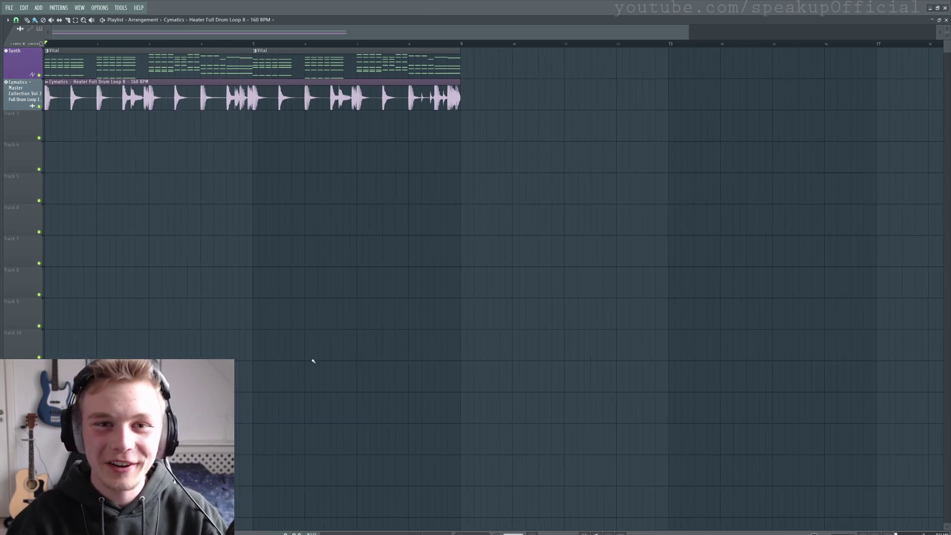